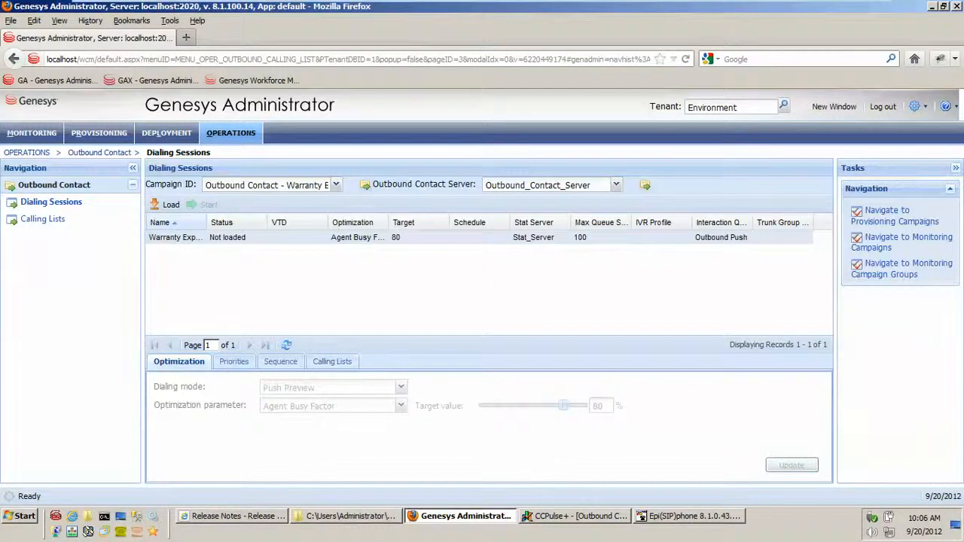
Launch the agent's Interaction Workspace shortcut for x7001 on SIP_Server_Place1 from the Genesys Outbound Demo folder
{"action": "mouse_move", "coordinate": [348, 517]}
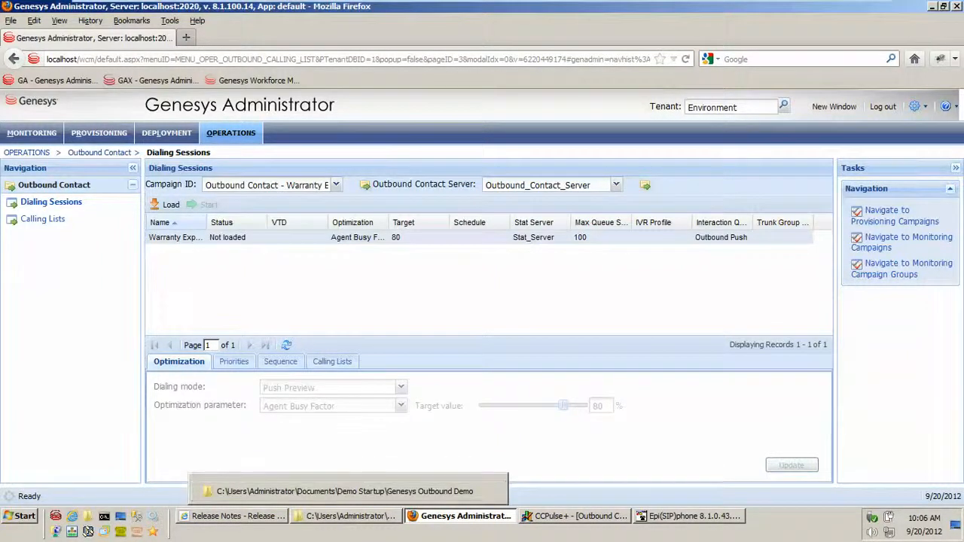
{"action": "mouse_move", "coordinate": [461, 516]}
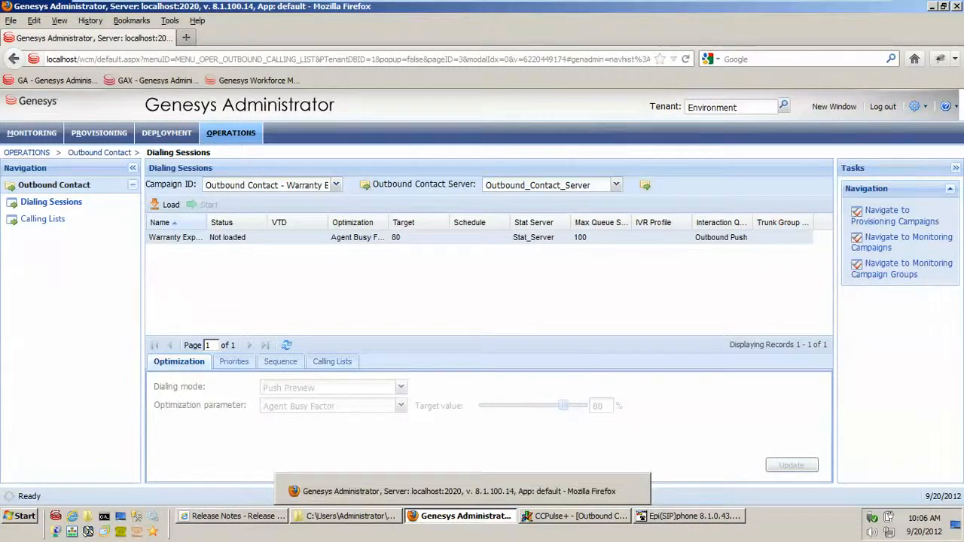
{"action": "left_click", "coordinate": [349, 517]}
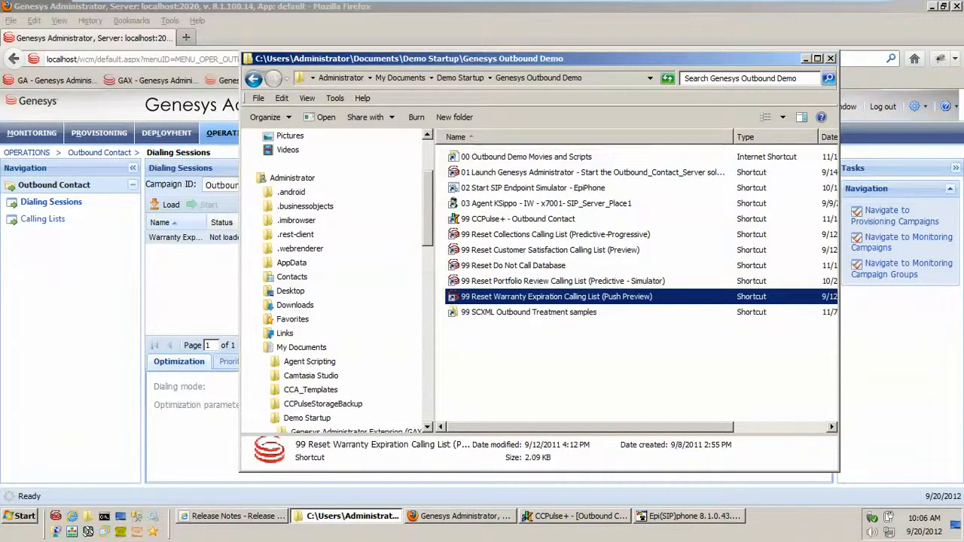
{"action": "double_click", "coordinate": [482, 203]}
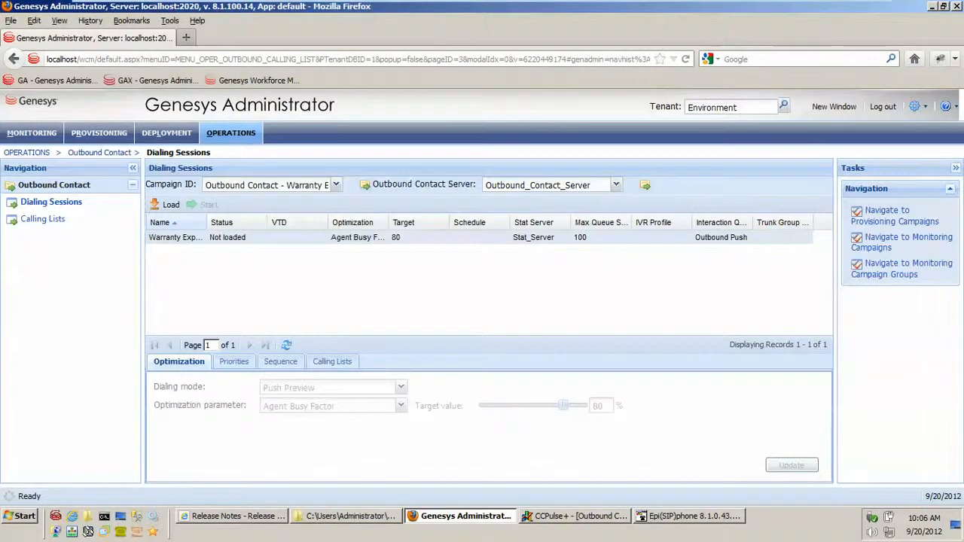
Examine the simulated phones in Epi(SIP)phone and the campaign and agent statistics views in CCPulse+
{"action": "key", "text": "alt+Tab"}
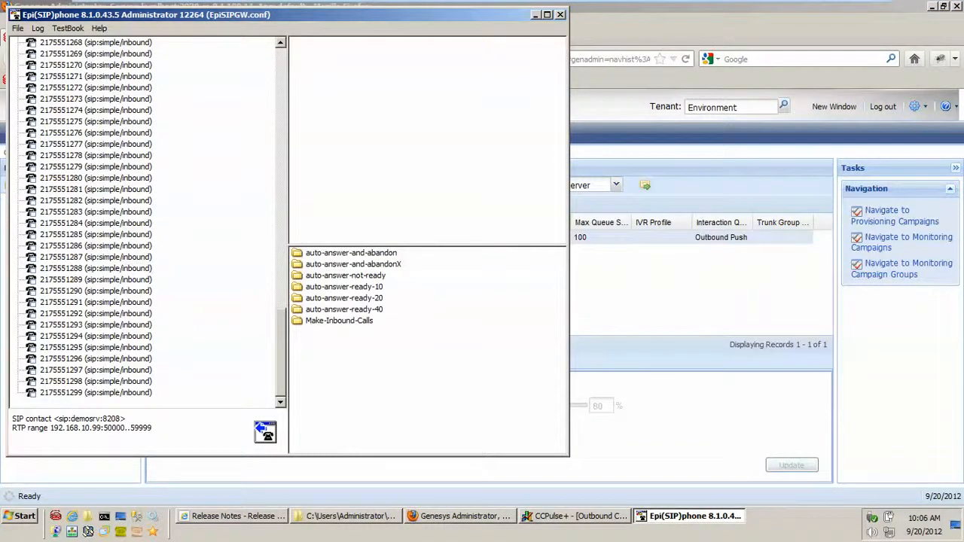
{"action": "scroll", "coordinate": [143, 223], "scroll_direction": "up", "scroll_amount": 20}
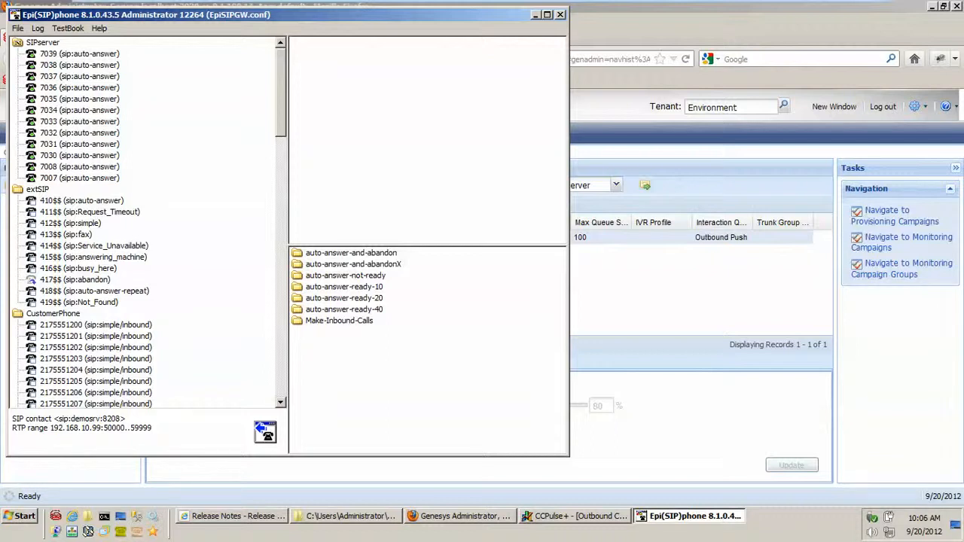
{"action": "left_click", "coordinate": [577, 516]}
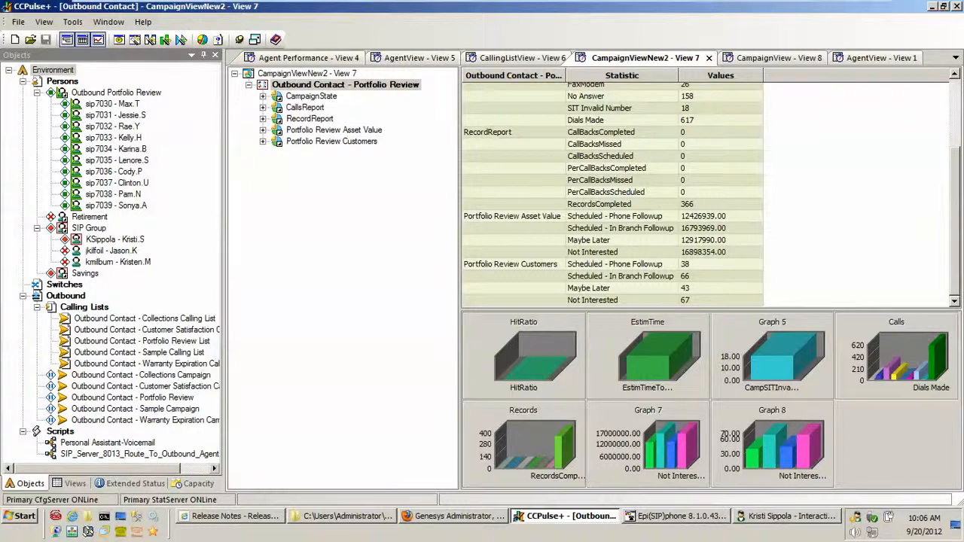
{"action": "left_click", "coordinate": [779, 58]}
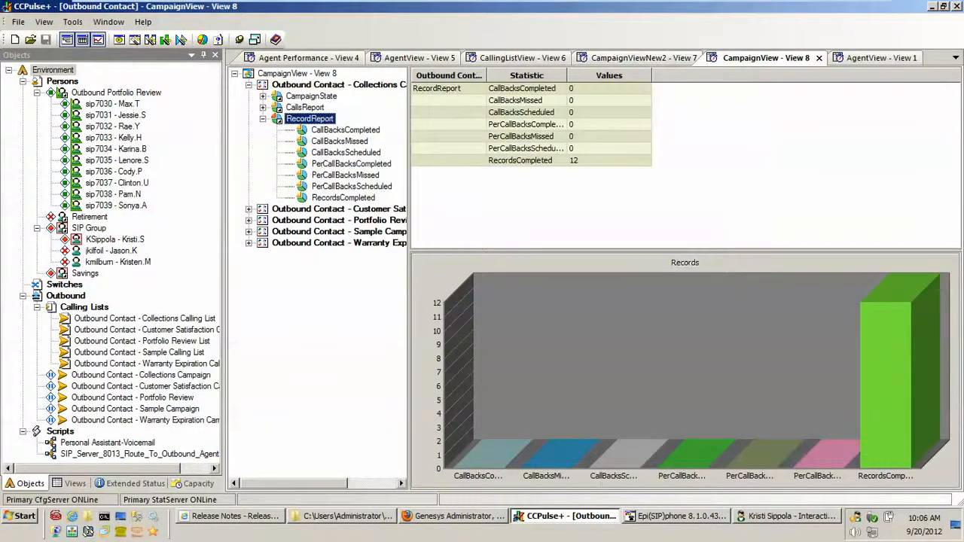
{"action": "left_click", "coordinate": [881, 58]}
{"action": "left_click", "coordinate": [761, 58]}
{"action": "left_click", "coordinate": [643, 58]}
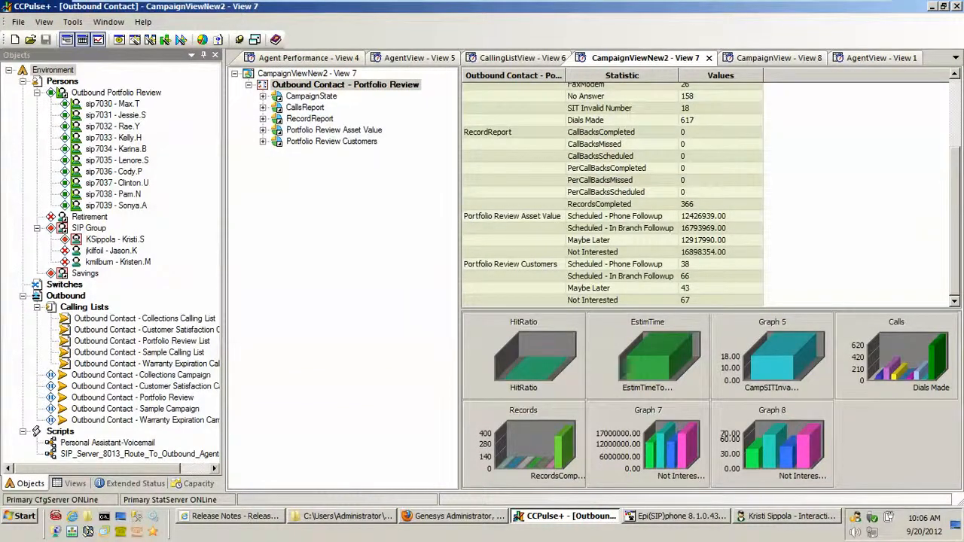
Check the agent's Interaction Workspace window, and minimize it with CCPulse+ and Epi(SIP)phone to return to Genesys Administrator
{"action": "left_click", "coordinate": [933, 6]}
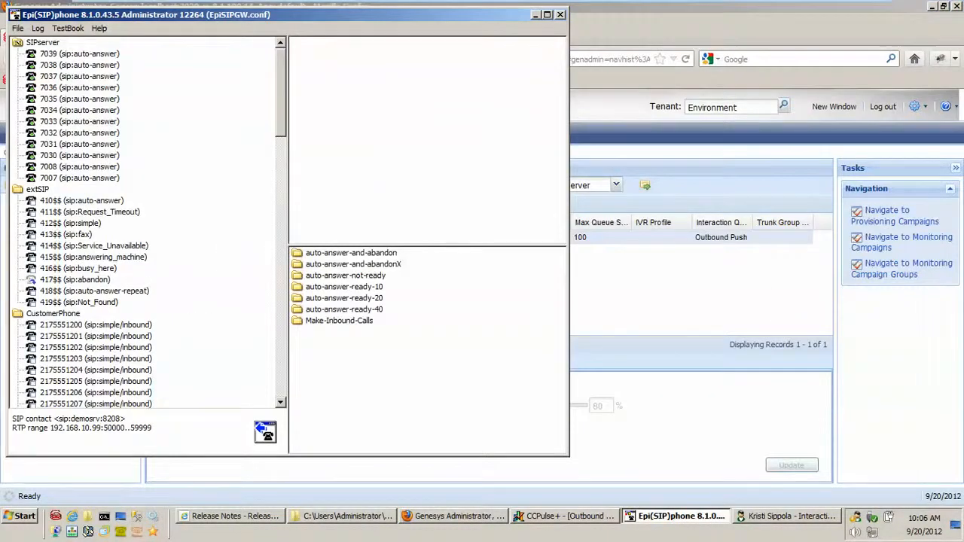
{"action": "left_click", "coordinate": [787, 517]}
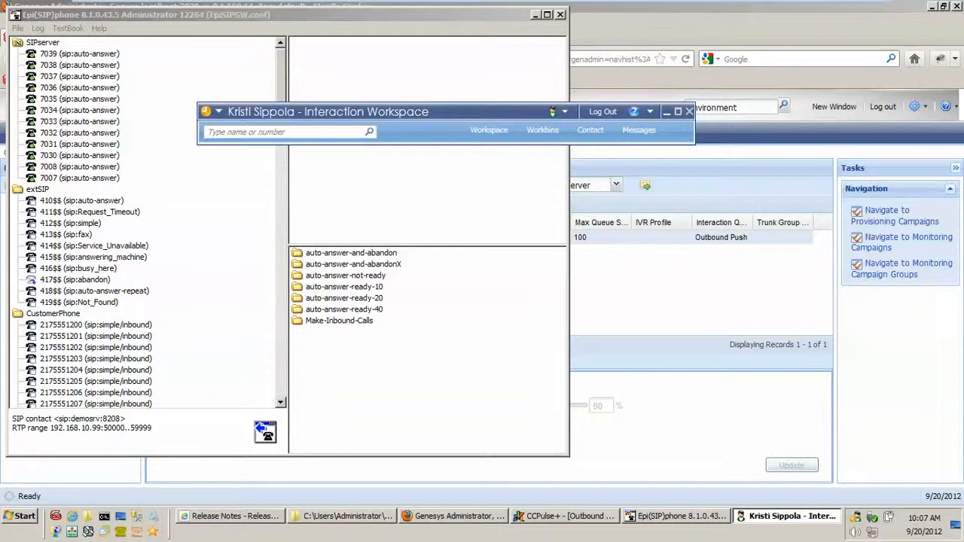
{"action": "left_click", "coordinate": [535, 15]}
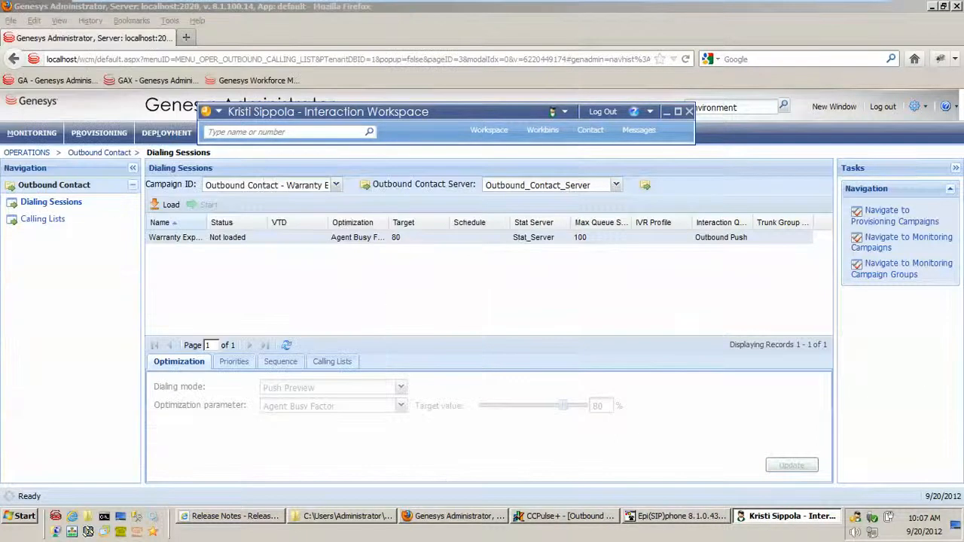
{"action": "left_click", "coordinate": [667, 112]}
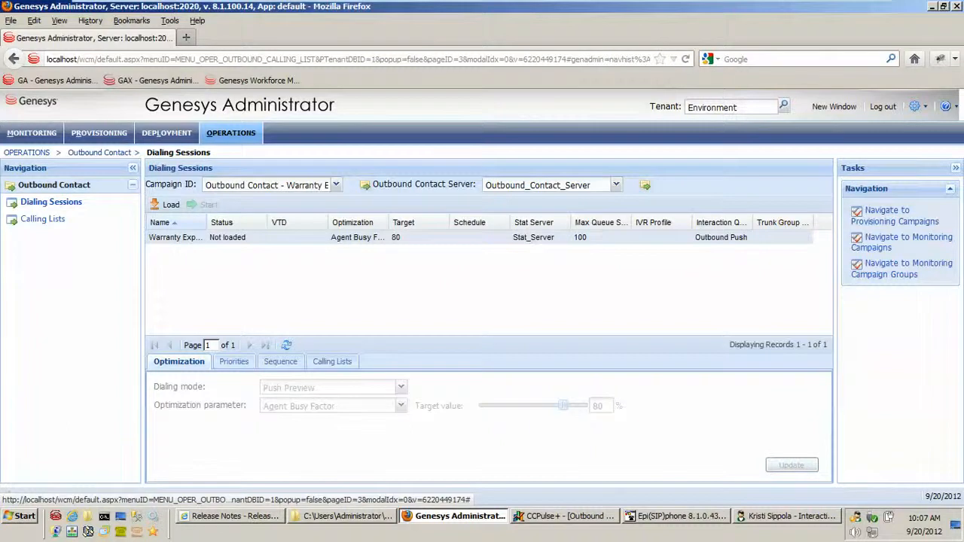
Load and start the dialing session of the Outbound Contact - Portfolio Review campaign
{"action": "left_click", "coordinate": [165, 204]}
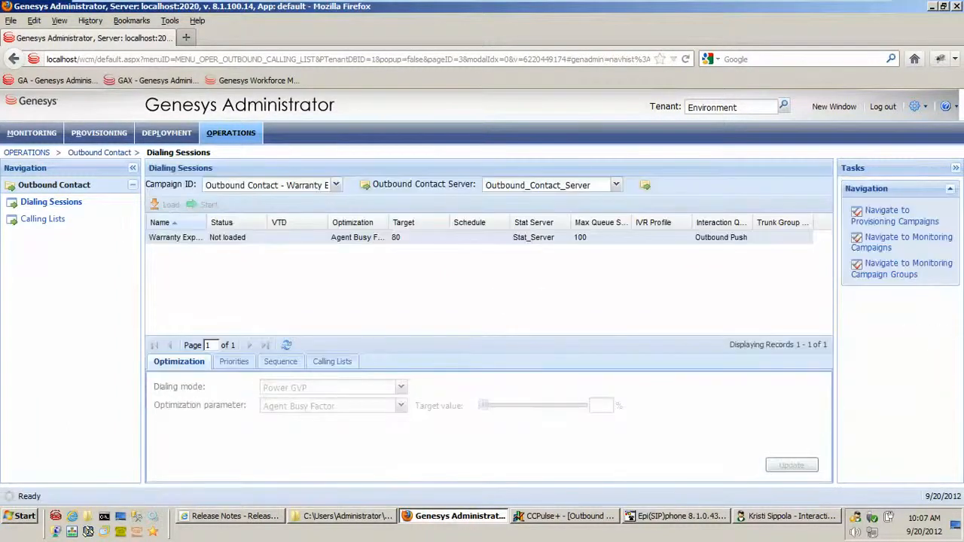
{"action": "left_click", "coordinate": [336, 184]}
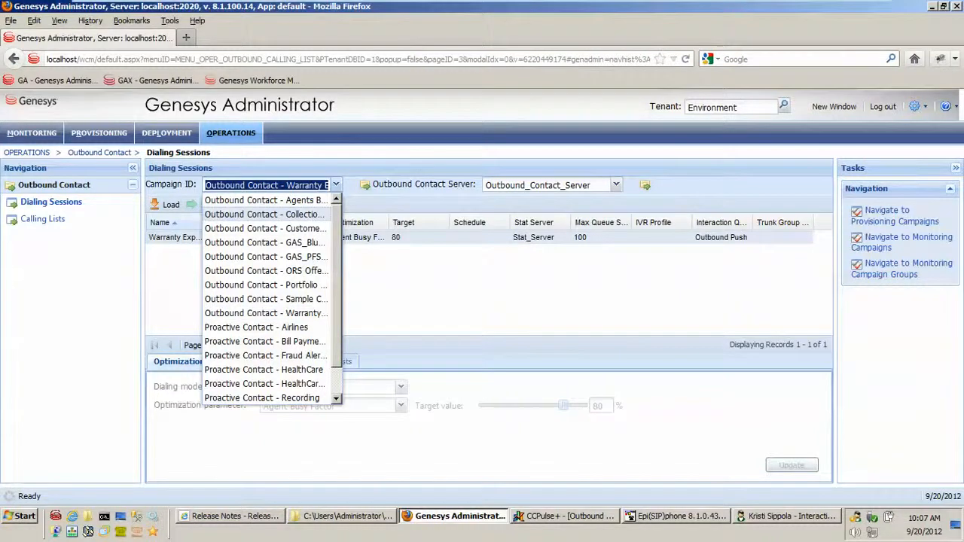
{"action": "left_click", "coordinate": [266, 285]}
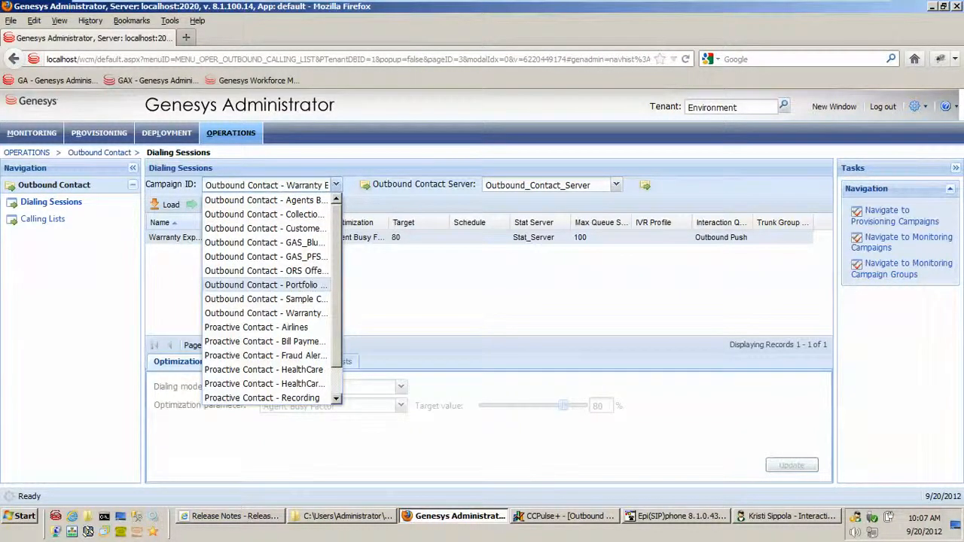
{"action": "left_click", "coordinate": [266, 285]}
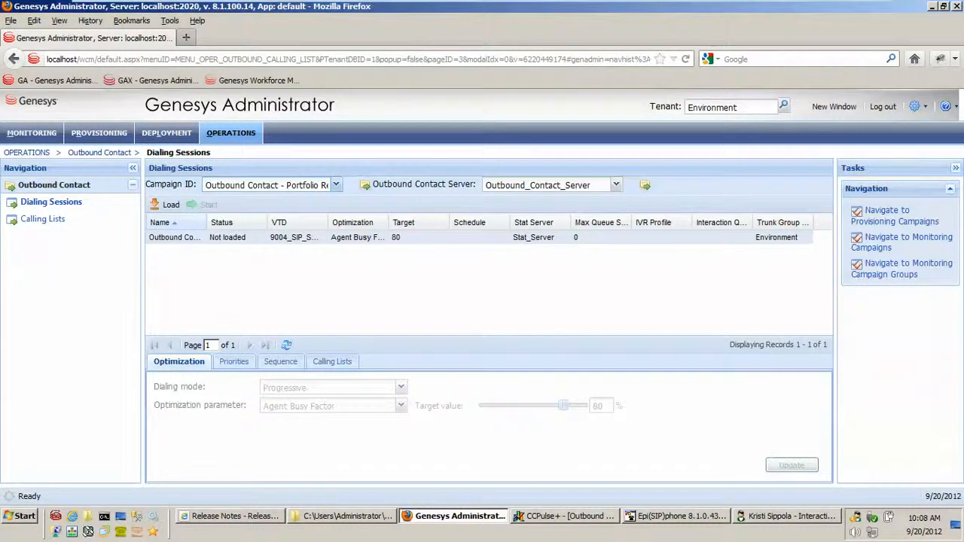
{"action": "left_click", "coordinate": [169, 205]}
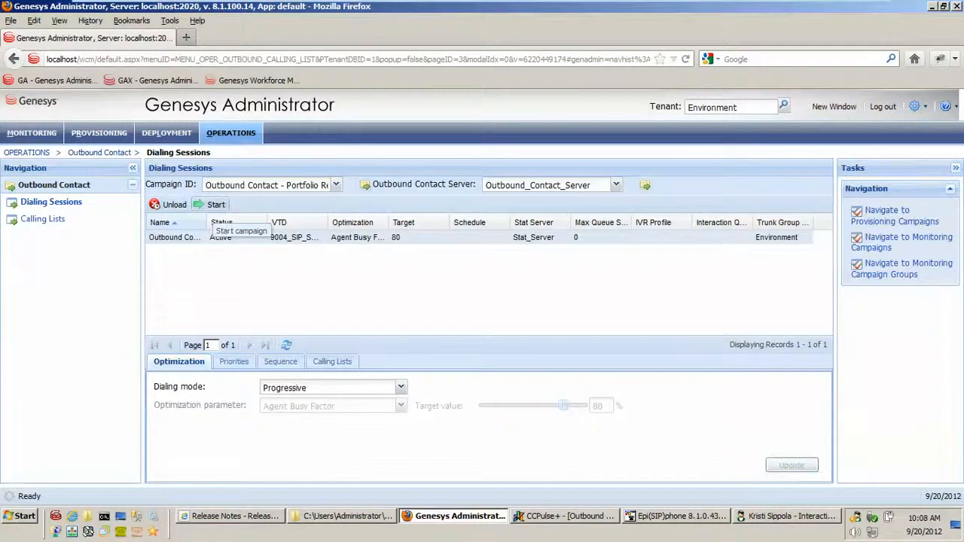
{"action": "left_click", "coordinate": [215, 205]}
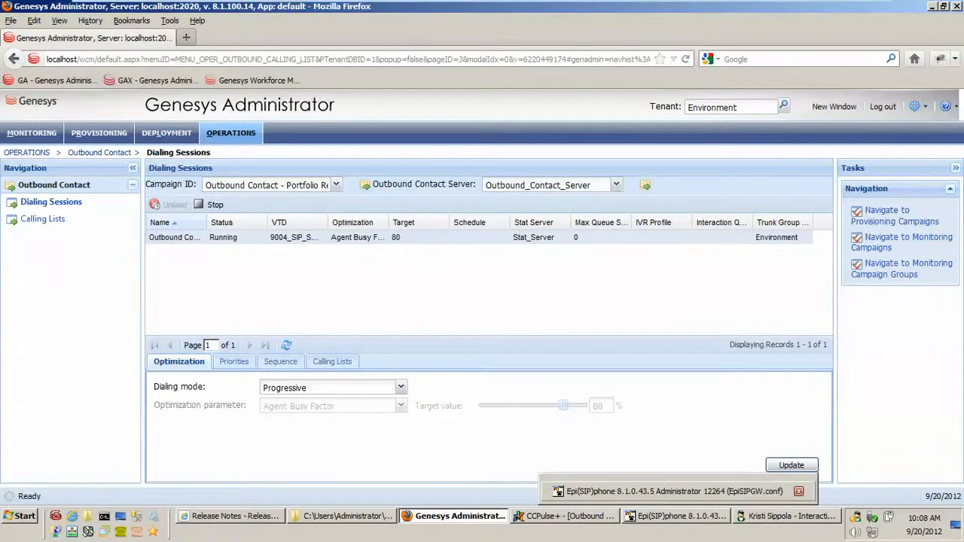
Examine the active simulated calls in Epi(SIP)phone and the Portfolio Review campaign statistics in the CCPulse+ CampaignViewNew2 view
{"action": "left_click", "coordinate": [677, 517]}
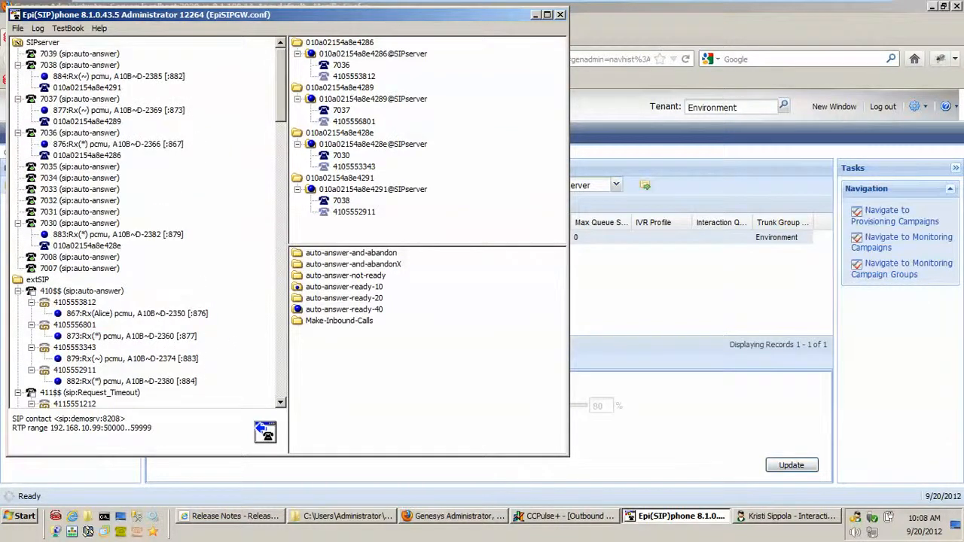
{"action": "left_click", "coordinate": [566, 516]}
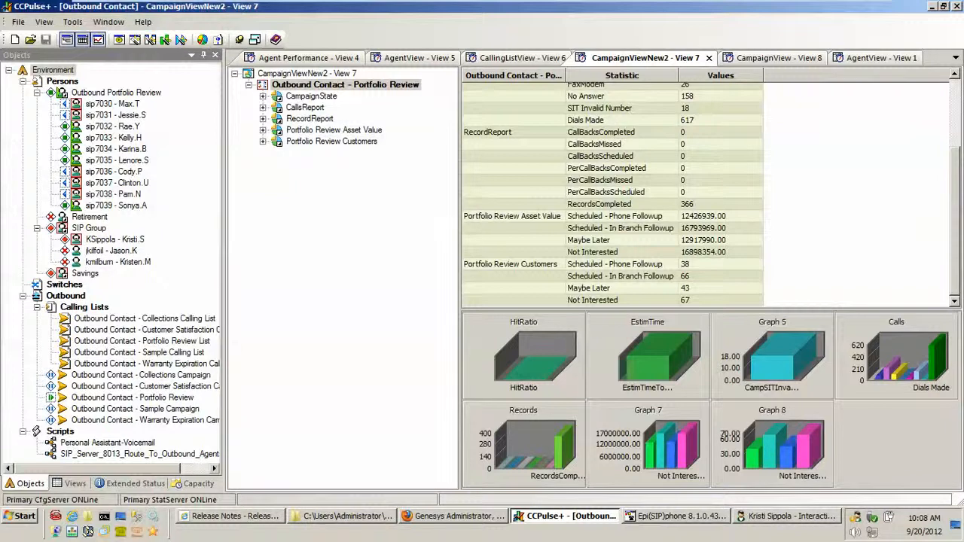
{"action": "left_click_drag", "start_coordinate": [955, 218], "coordinate": [955, 152]}
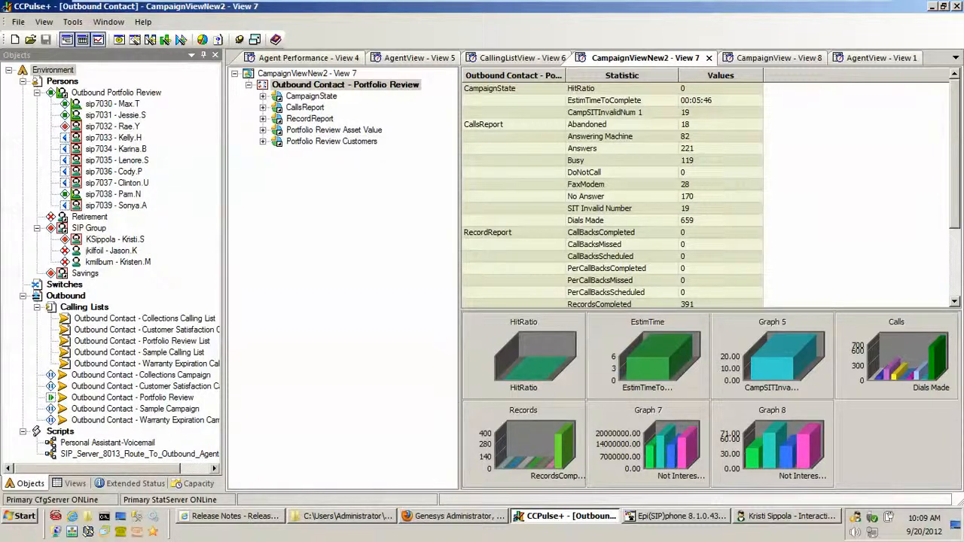
{"action": "scroll", "coordinate": [613, 194], "scroll_direction": "down", "scroll_amount": 3}
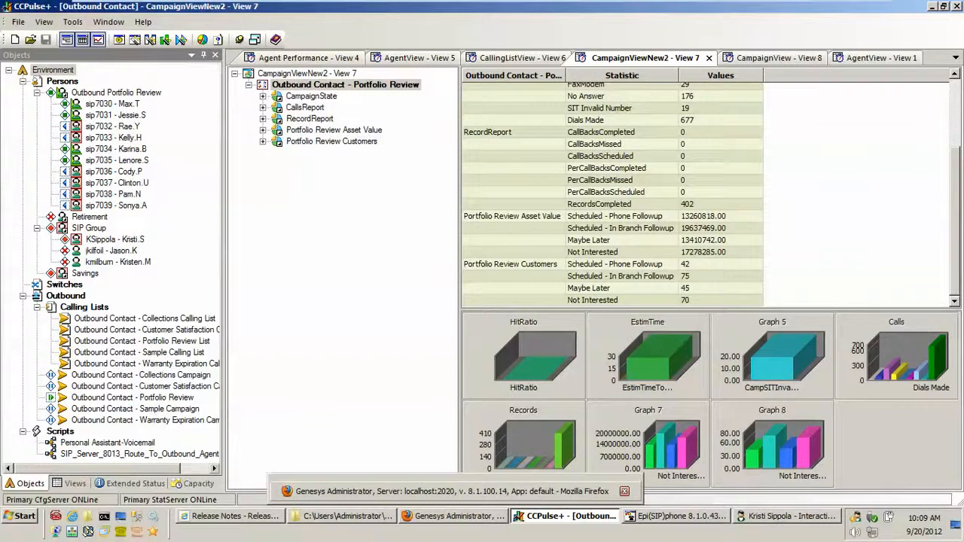
Switch to Genesys Administrator and view the real-time outbound Calling List Reports
{"action": "left_click", "coordinate": [455, 516]}
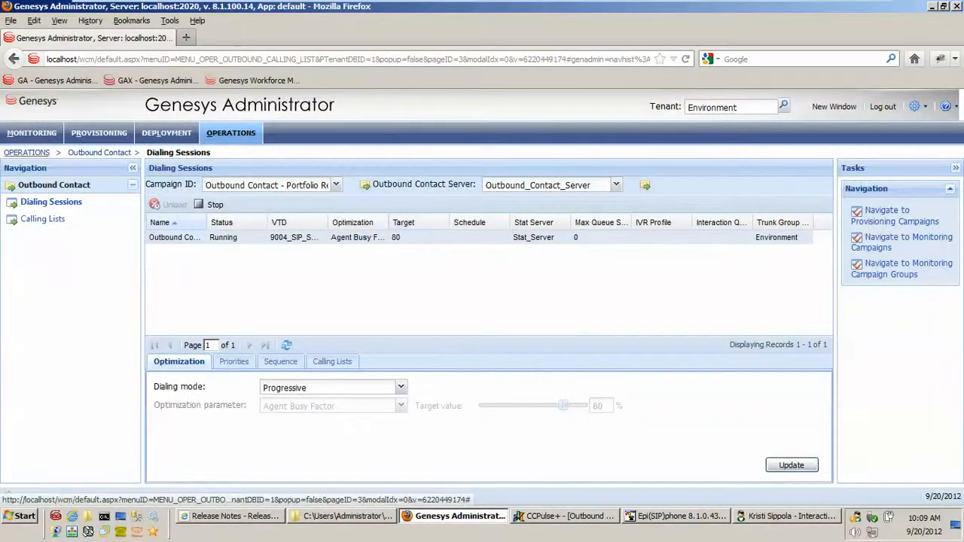
{"action": "left_click", "coordinate": [31, 134]}
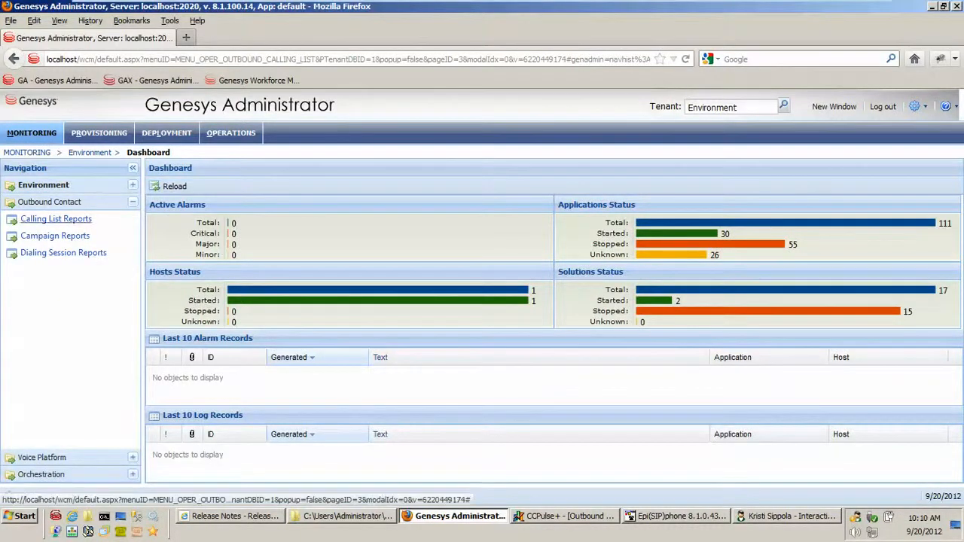
{"action": "left_click", "coordinate": [57, 219]}
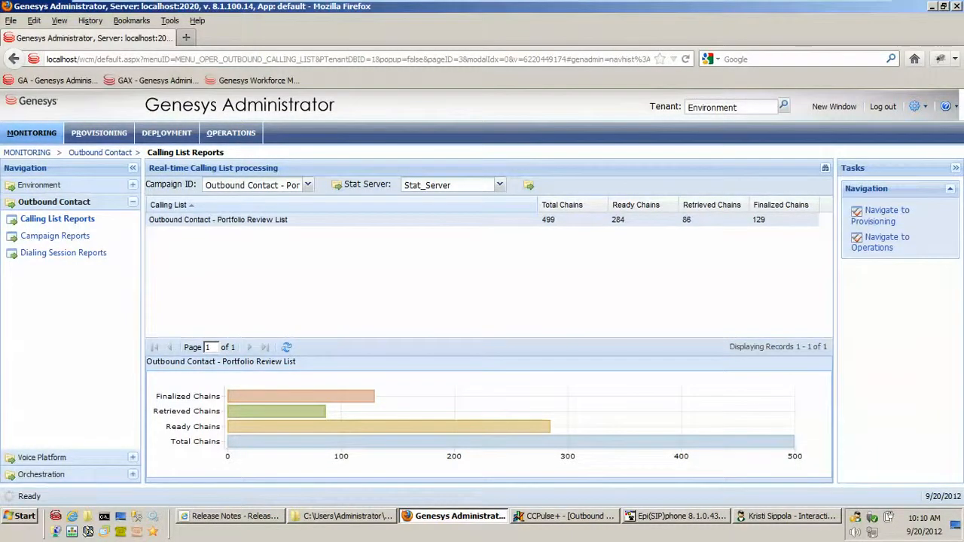
Review the chain counts for all campaigns in Campaign Reports and the running session in Dialing Session Reports
{"action": "left_click", "coordinate": [55, 236]}
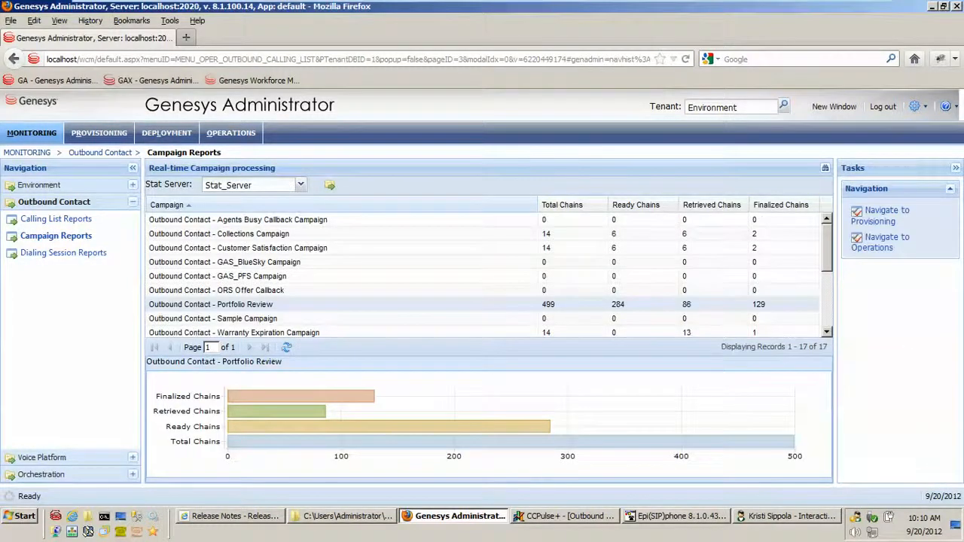
{"action": "scroll", "coordinate": [482, 275], "scroll_direction": "down", "scroll_amount": 2}
{"action": "scroll", "coordinate": [482, 276], "scroll_direction": "up", "scroll_amount": 2}
{"action": "scroll", "coordinate": [227, 333], "scroll_direction": "down", "scroll_amount": 3}
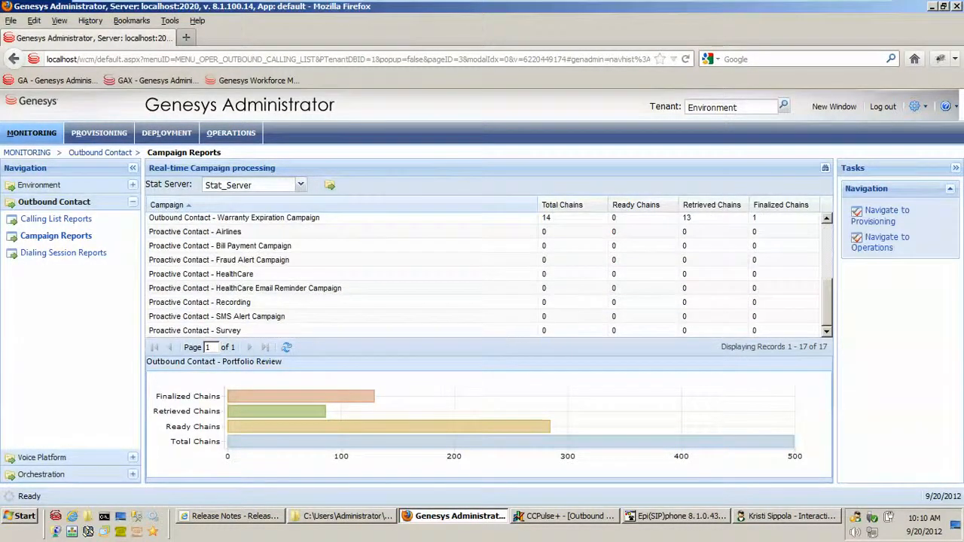
{"action": "scroll", "coordinate": [227, 333], "scroll_direction": "up", "scroll_amount": 3}
{"action": "scroll", "coordinate": [226, 333], "scroll_direction": "up", "scroll_amount": 1}
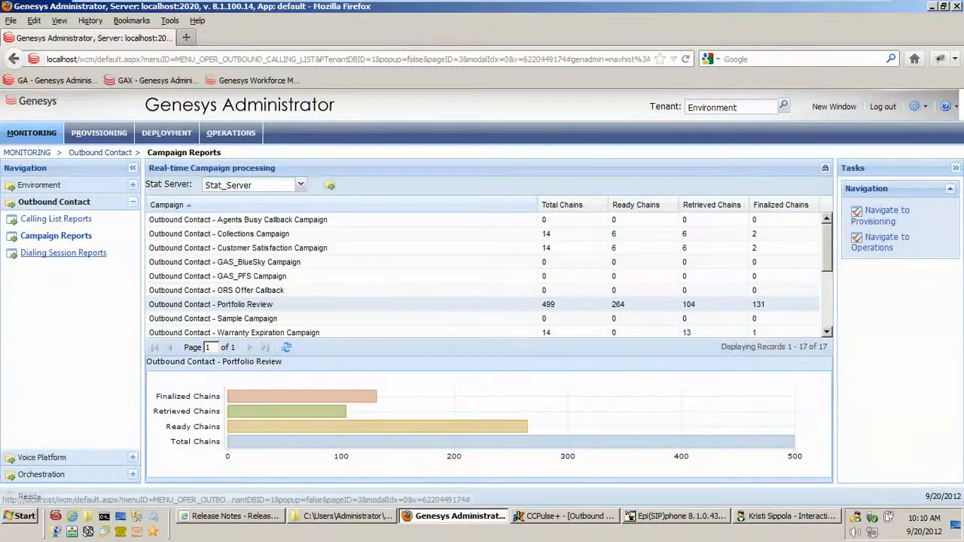
{"action": "left_click", "coordinate": [63, 253]}
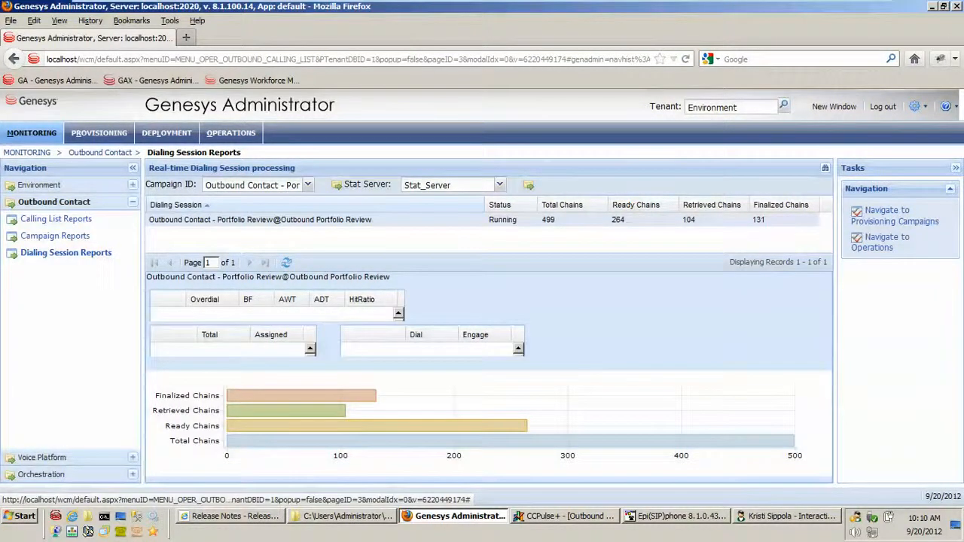
Stop and unload the running Outbound Contact - Portfolio Review dialing session
{"action": "left_click", "coordinate": [232, 134]}
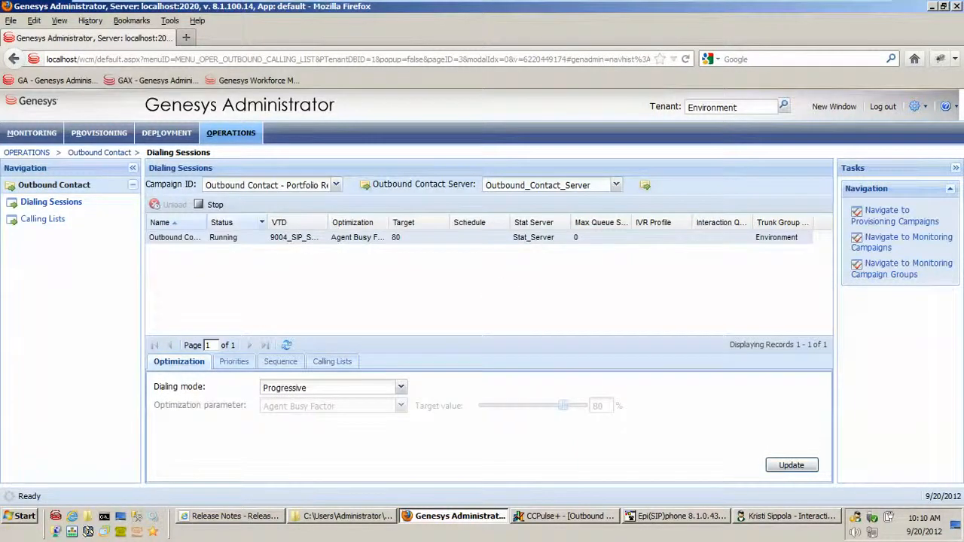
{"action": "left_click", "coordinate": [211, 204]}
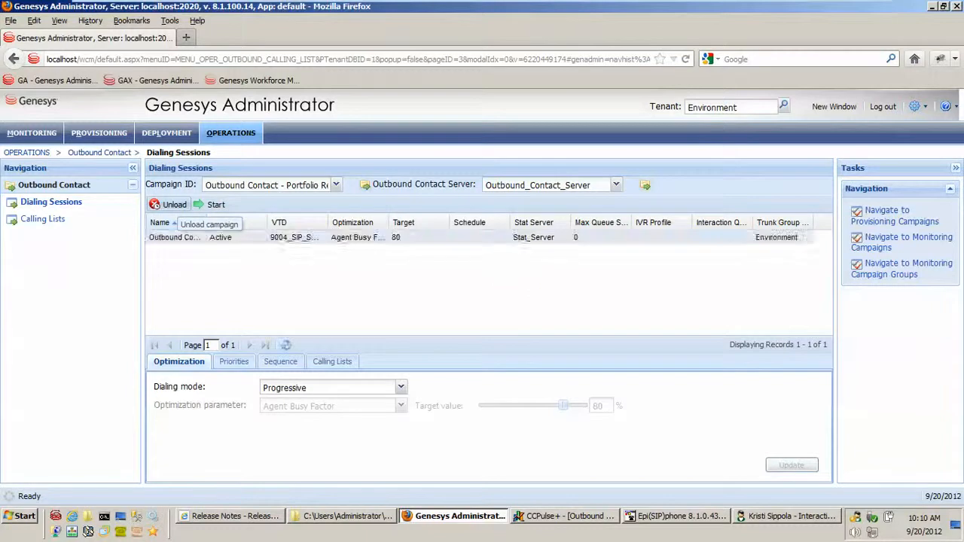
{"action": "left_click", "coordinate": [169, 205]}
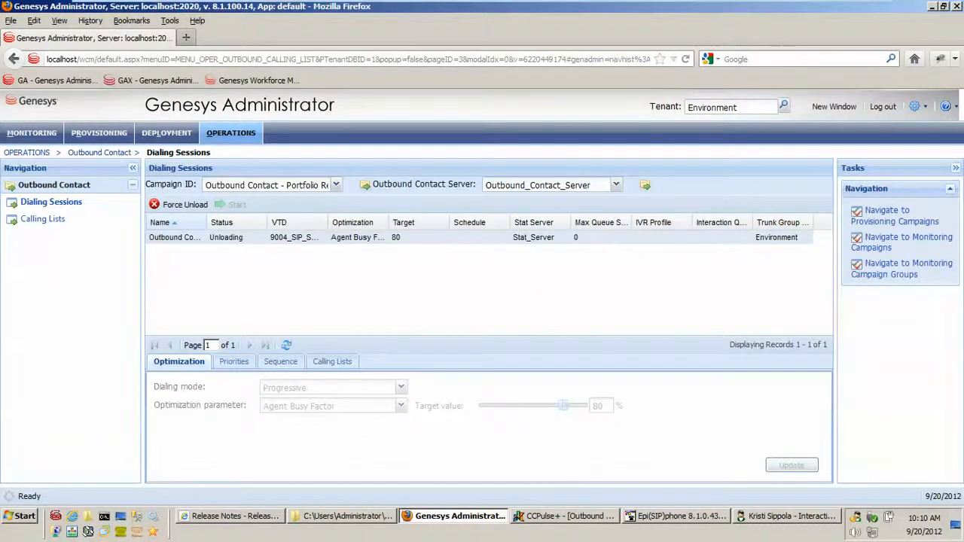
Select the Outbound Contact - Collections campaign for the dialing sessions
{"action": "left_click", "coordinate": [787, 517]}
{"action": "left_click", "coordinate": [787, 517]}
{"action": "left_click", "coordinate": [336, 185]}
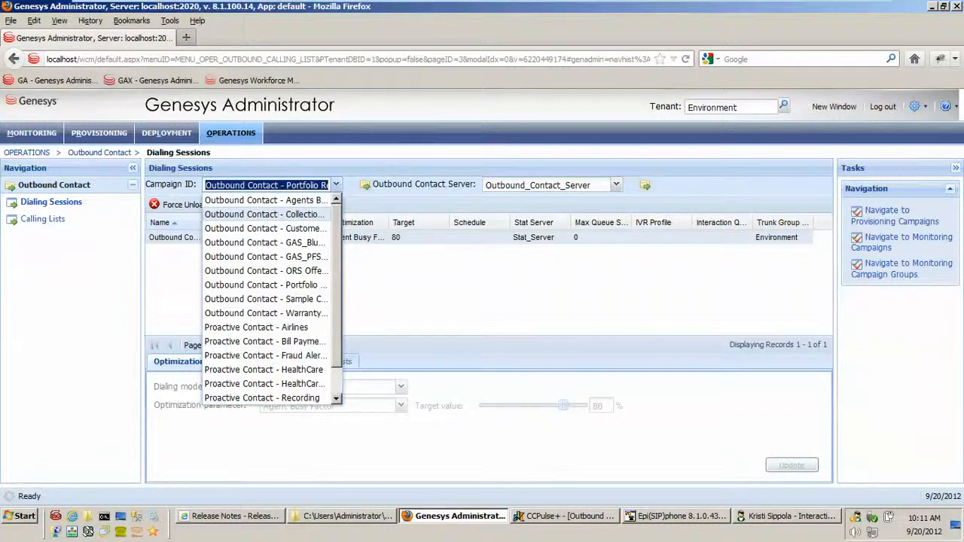
{"action": "left_click", "coordinate": [265, 214]}
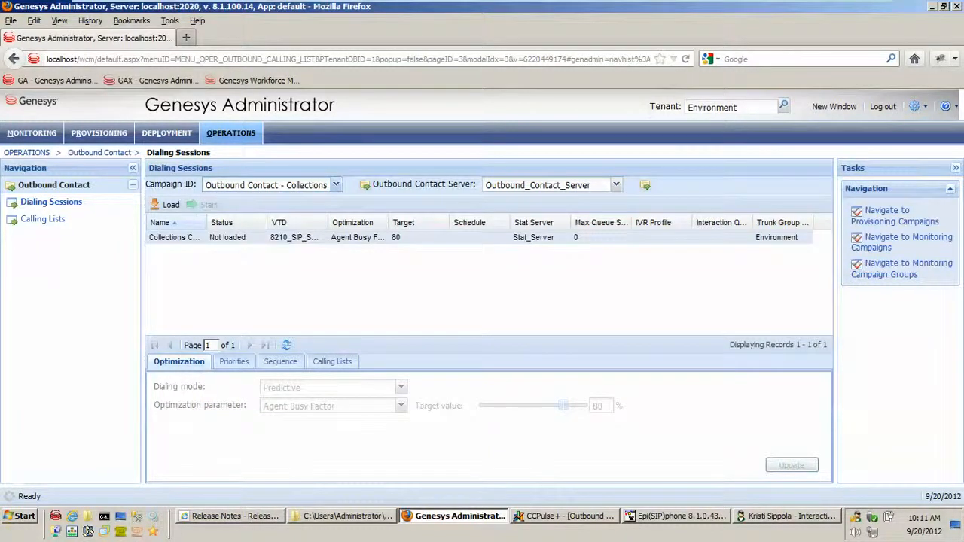
Load and start the Outbound Contact - Collections dialing session
{"action": "left_click", "coordinate": [167, 204]}
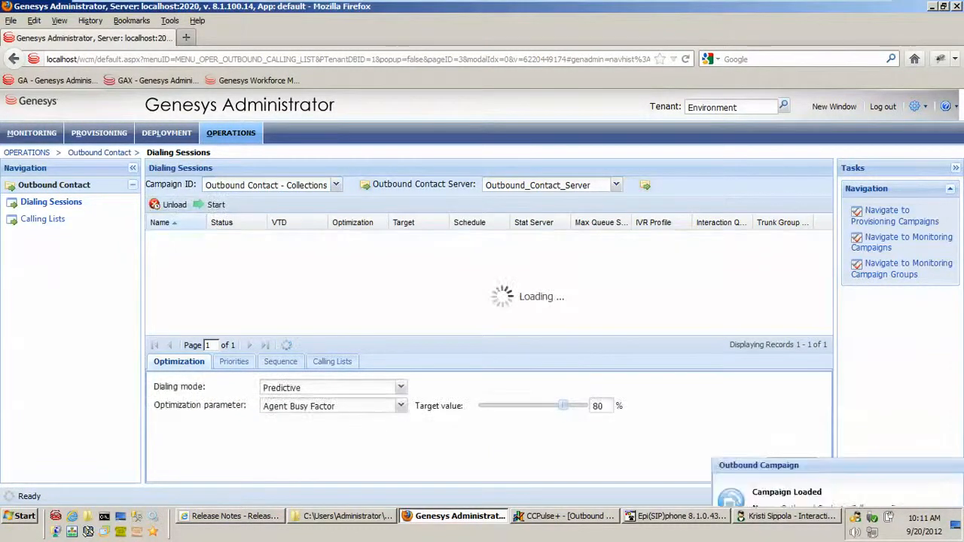
{"action": "left_click", "coordinate": [214, 205]}
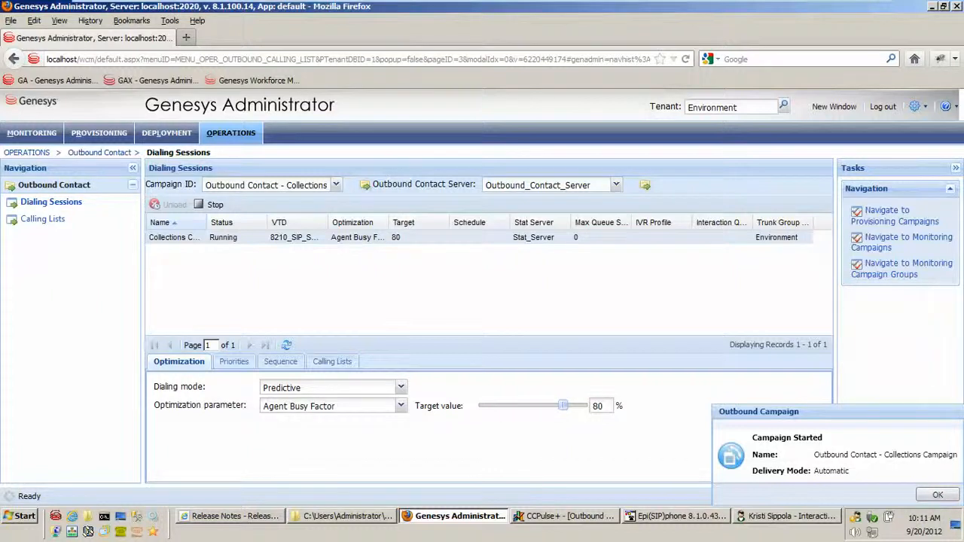
Switch to Interaction Workspace and set the agent's status to Ready
{"action": "left_click", "coordinate": [787, 516]}
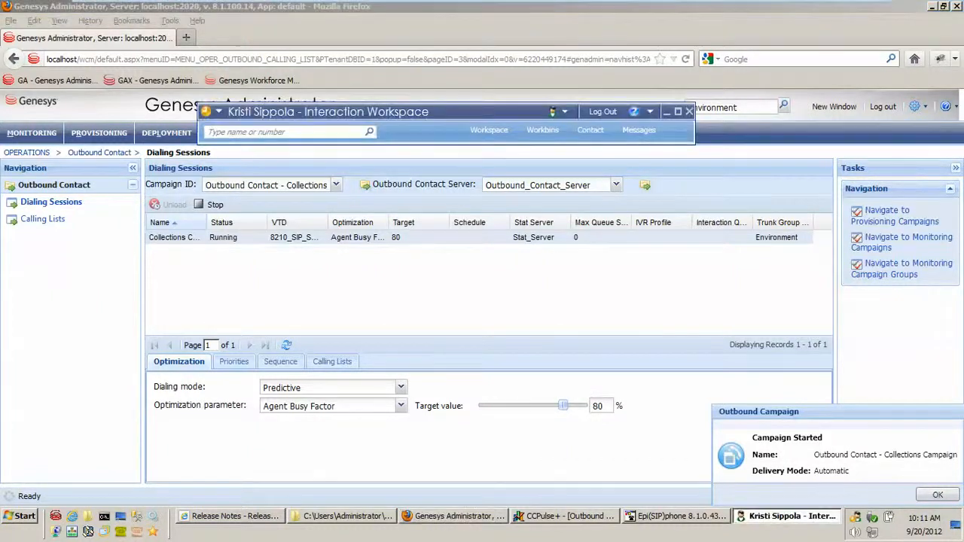
{"action": "left_click", "coordinate": [210, 112]}
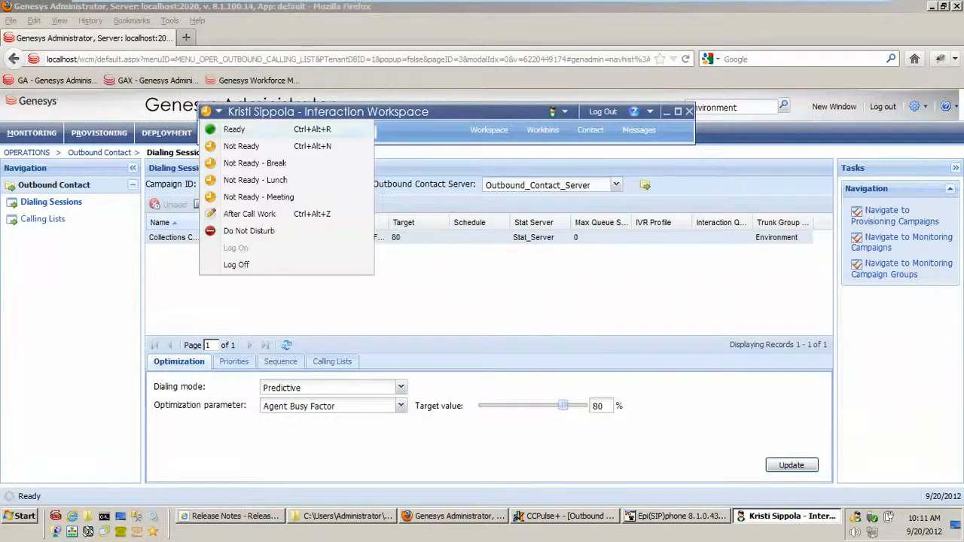
{"action": "left_click", "coordinate": [234, 128]}
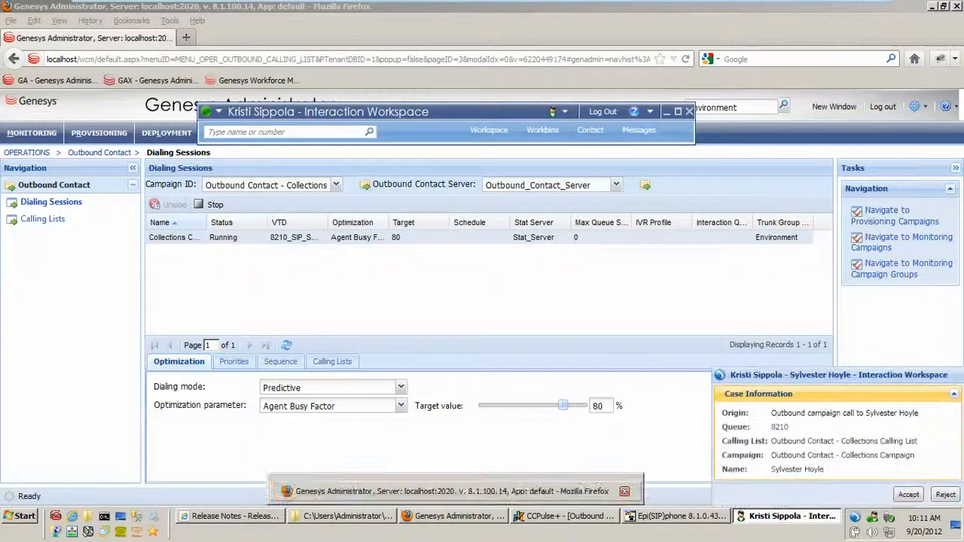
Accept the incoming Collections campaign call and maximize its window to show the full customer record
{"action": "mouse_move", "coordinate": [566, 516]}
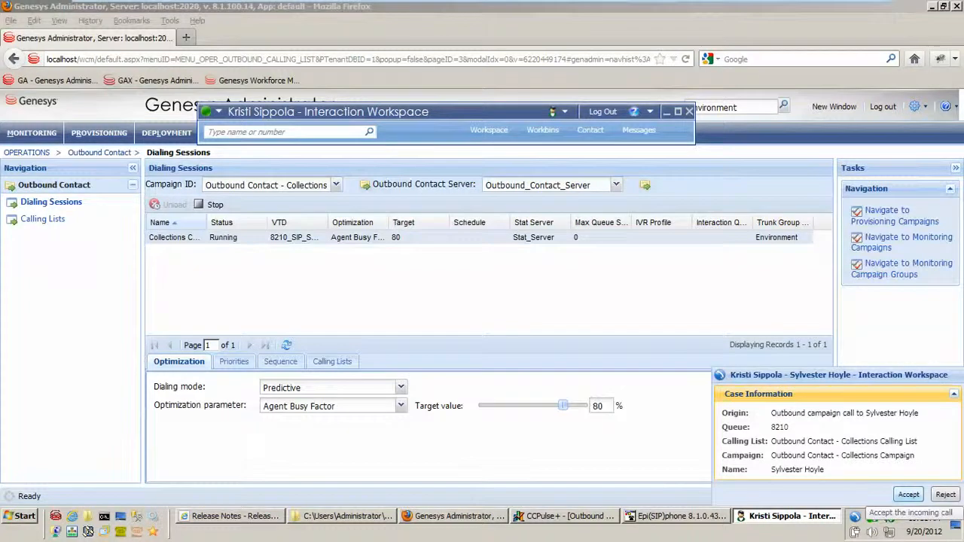
{"action": "left_click", "coordinate": [909, 495]}
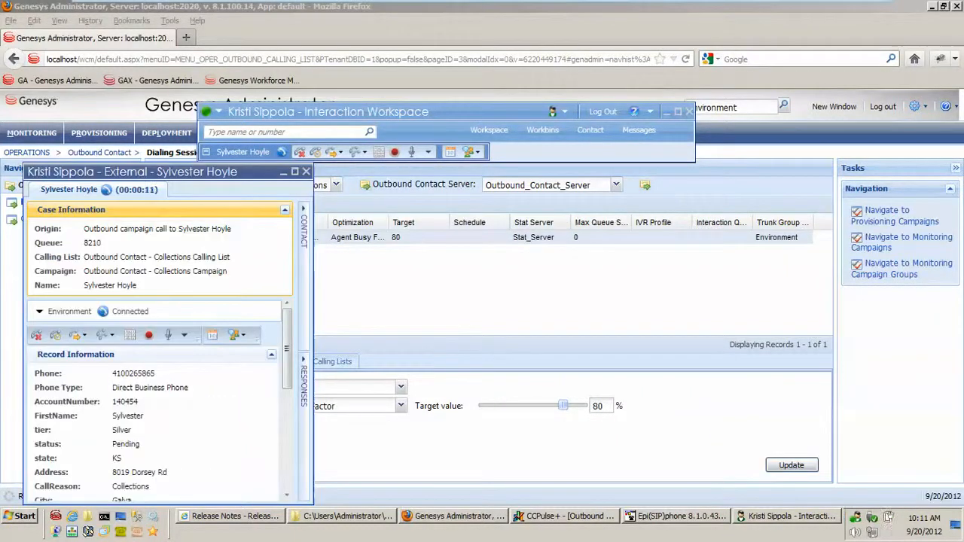
{"action": "left_click_drag", "start_coordinate": [486, 111], "coordinate": [486, 44]}
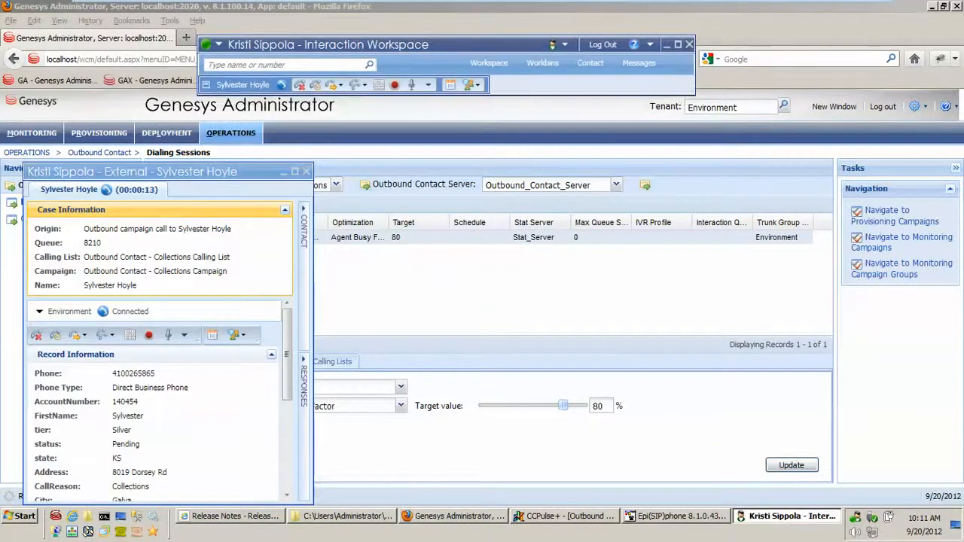
{"action": "left_click_drag", "start_coordinate": [150, 171], "coordinate": [176, 119]}
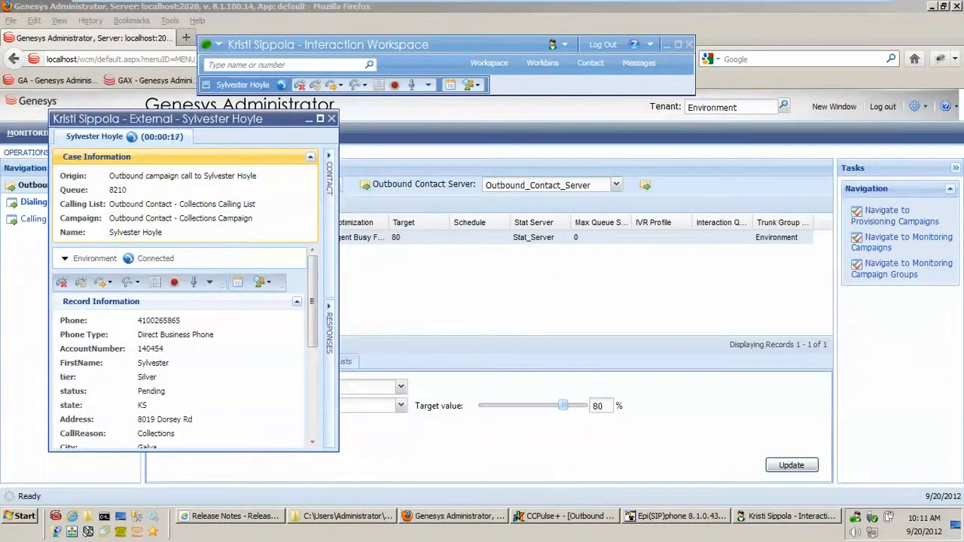
{"action": "left_click", "coordinate": [321, 119]}
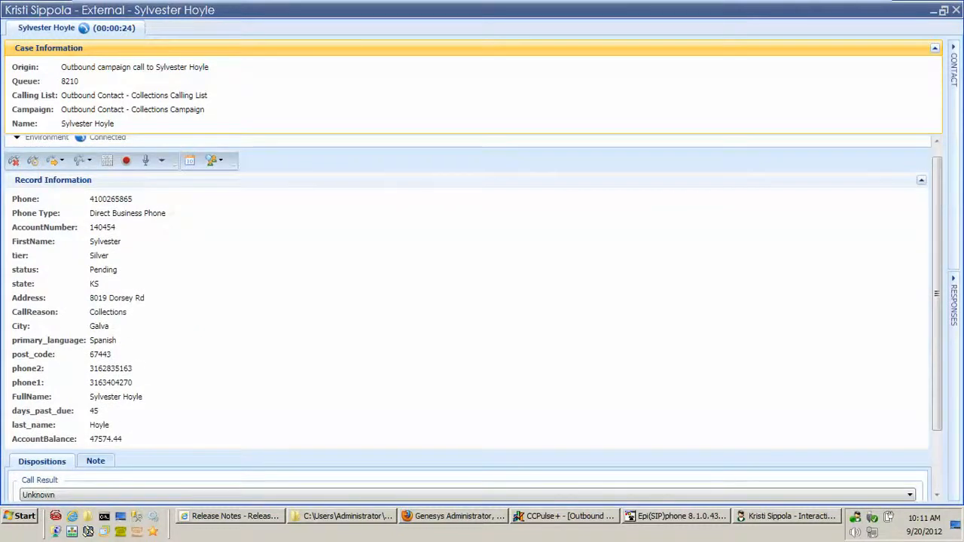
Set the call result to Answered, end the call and mark the interaction as done
{"action": "left_click", "coordinate": [910, 494]}
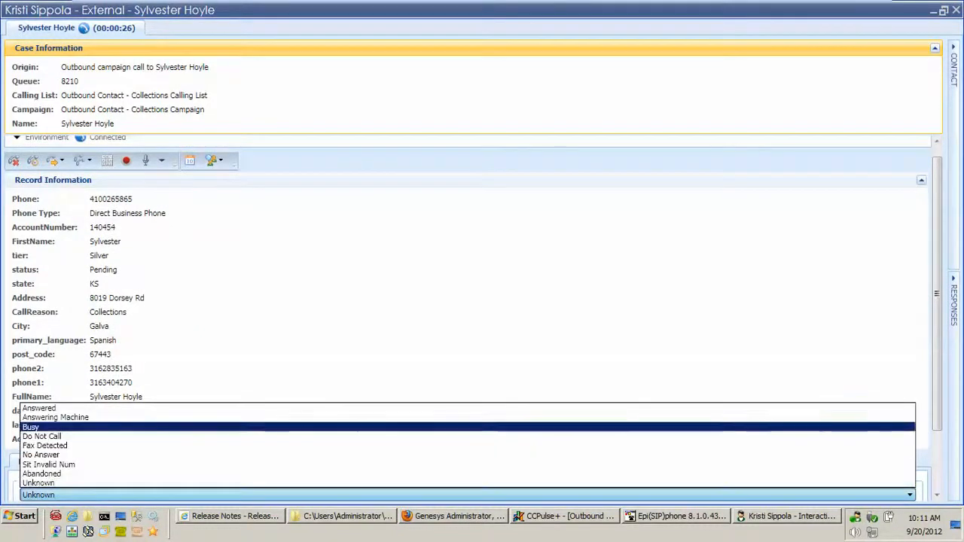
{"action": "left_click", "coordinate": [39, 408]}
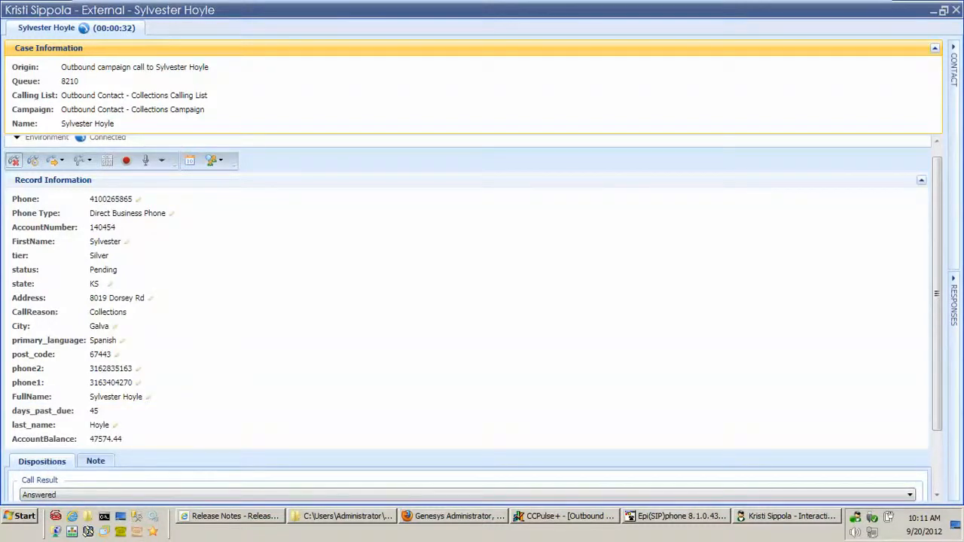
{"action": "left_click", "coordinate": [13, 160]}
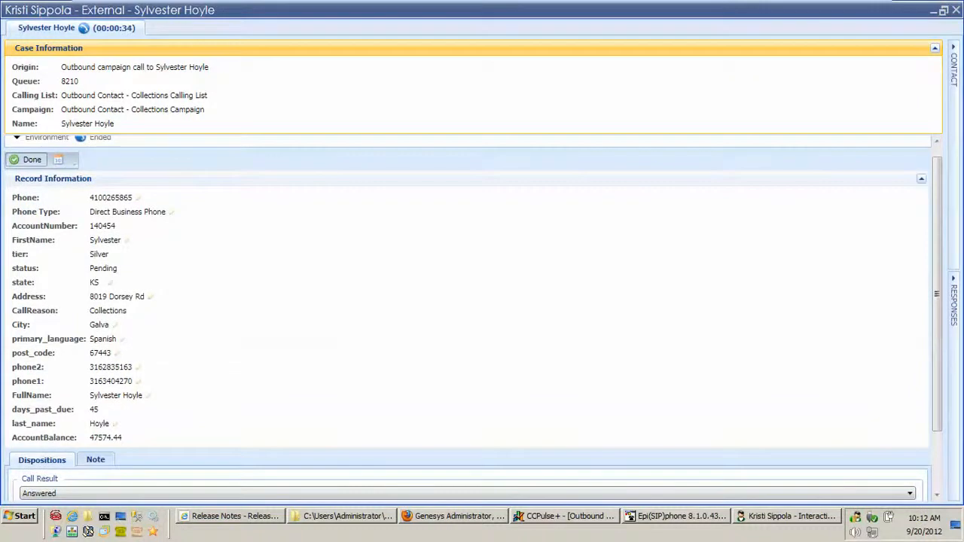
{"action": "left_click", "coordinate": [27, 159]}
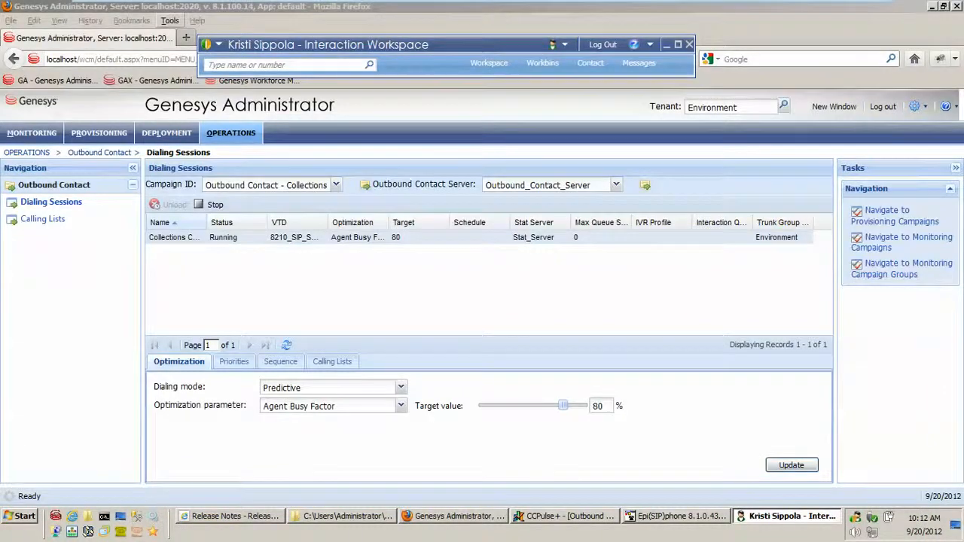
Set the agent's status to Ready again, accept the next Collections call and maximize its window
{"action": "left_click", "coordinate": [214, 44]}
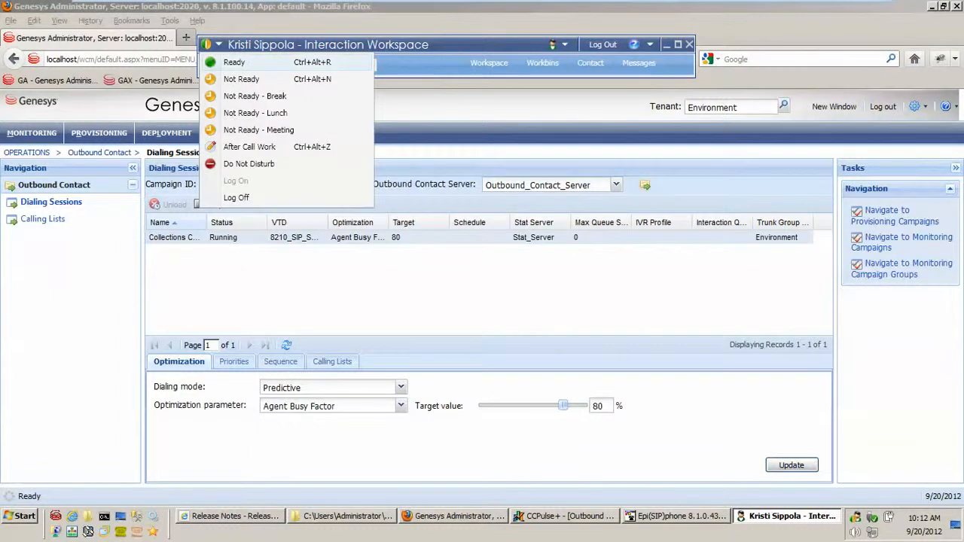
{"action": "left_click", "coordinate": [234, 62]}
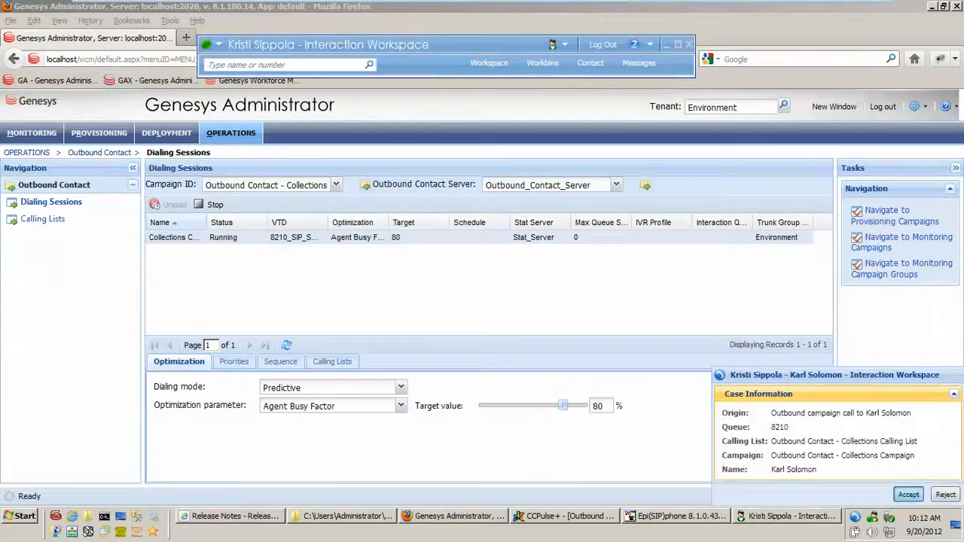
{"action": "left_click", "coordinate": [909, 495]}
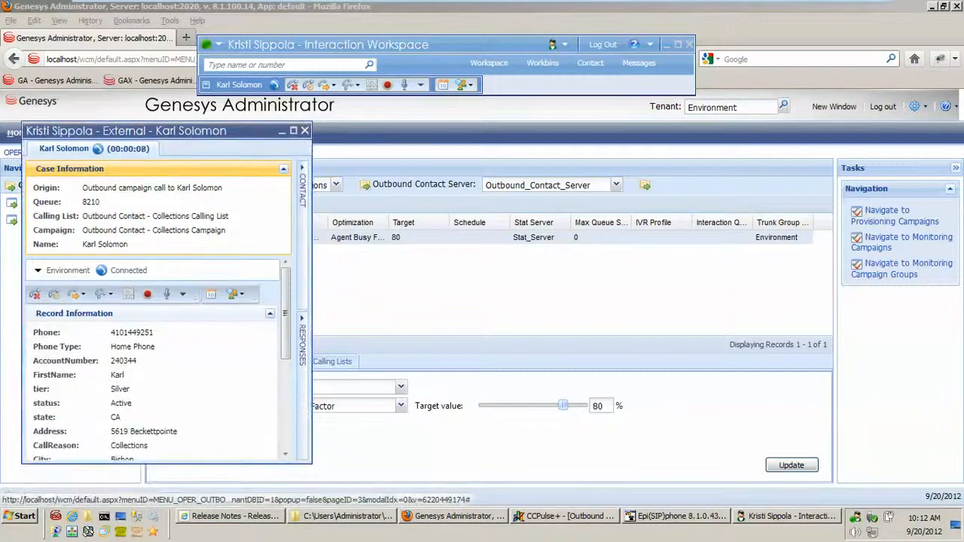
{"action": "left_click", "coordinate": [293, 131]}
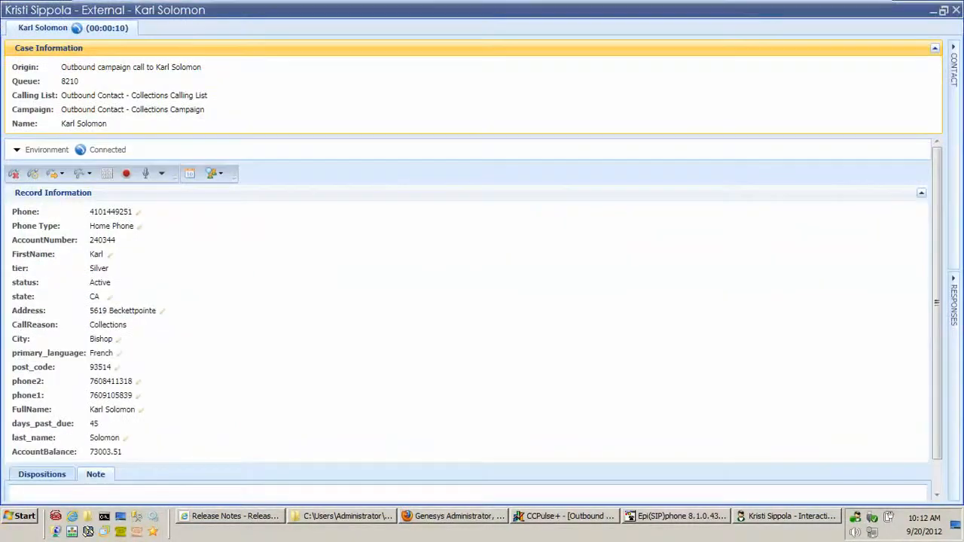
End the second Collections call, mark it as done and set the agent's status to Not Ready
{"action": "left_click", "coordinate": [14, 173]}
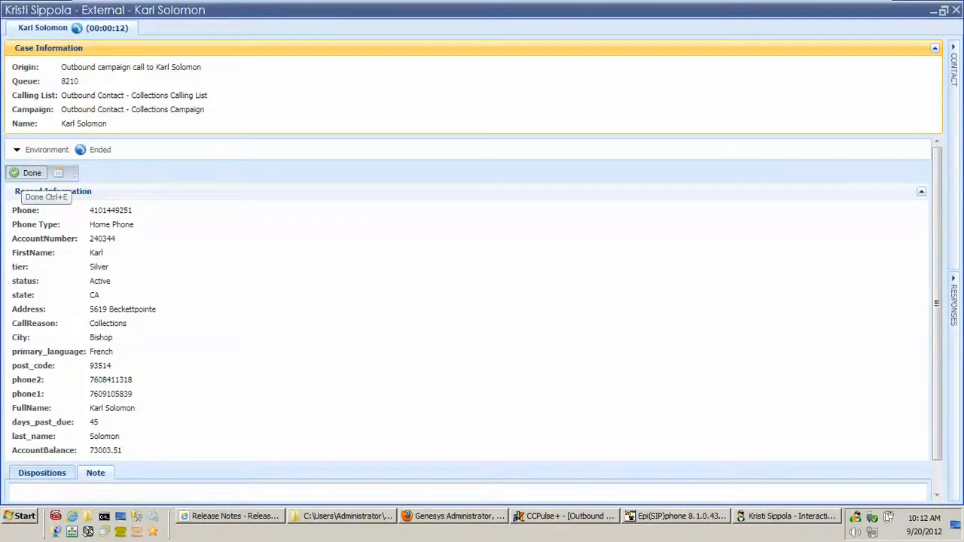
{"action": "left_click", "coordinate": [26, 174]}
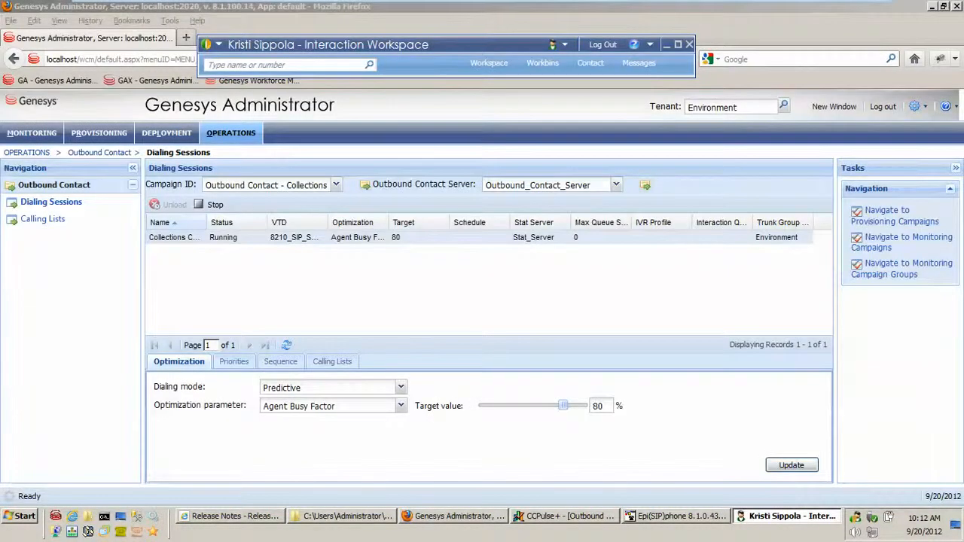
{"action": "left_click", "coordinate": [219, 45]}
{"action": "left_click", "coordinate": [244, 80]}
Return to Genesys Administrator, then stop and unload the Collections dialing session
{"action": "left_click", "coordinate": [260, 280]}
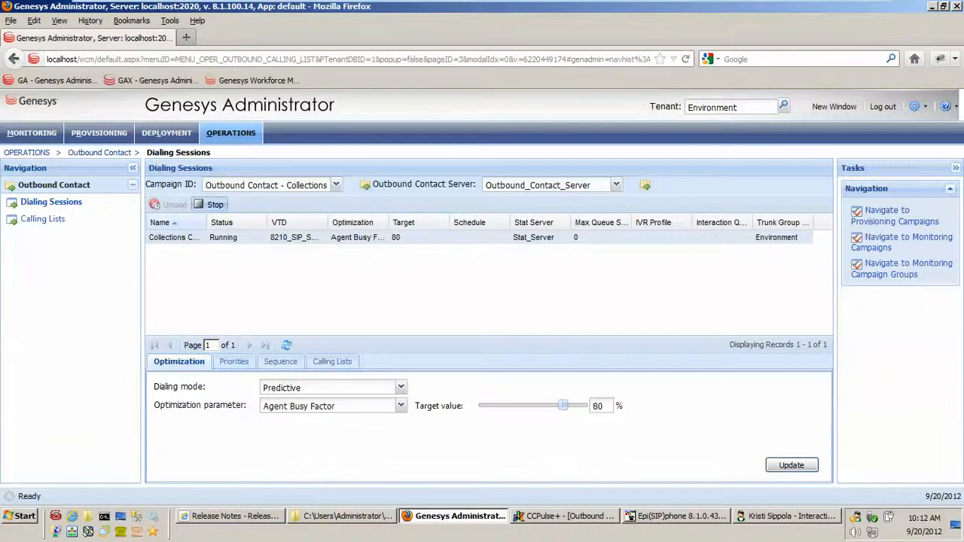
{"action": "left_click", "coordinate": [213, 204]}
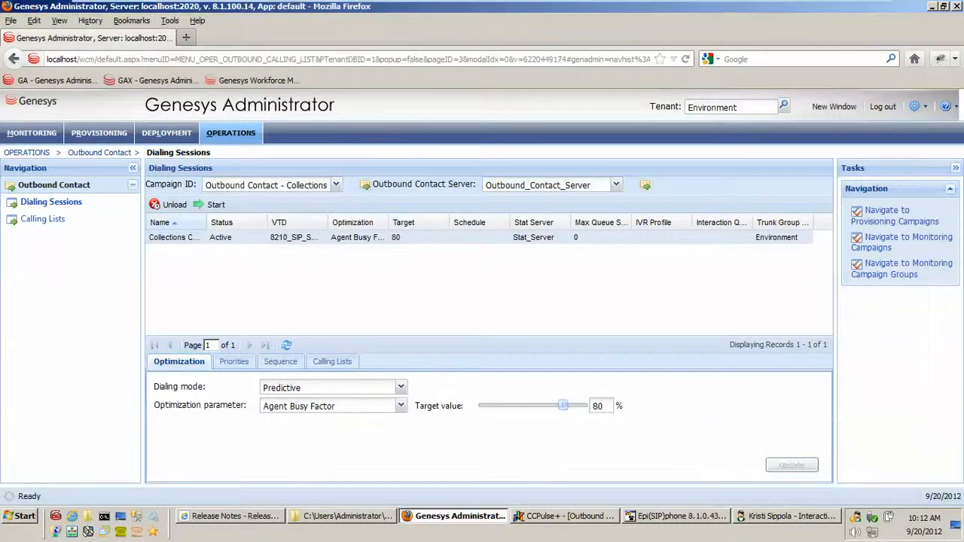
{"action": "left_click", "coordinate": [172, 205]}
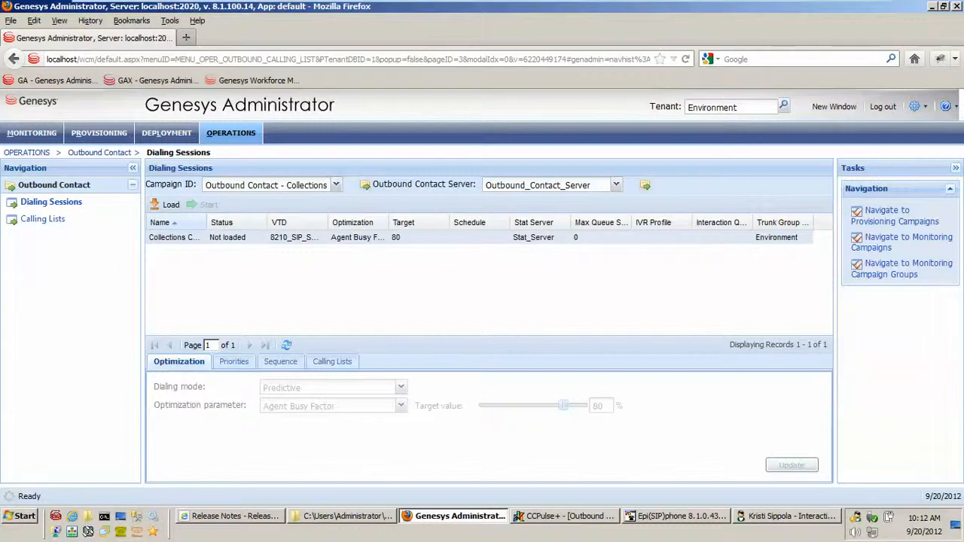
Select the Outbound Contact - Customer Satisfaction campaign, then load and start its Preview dialing session
{"action": "left_click", "coordinate": [336, 185]}
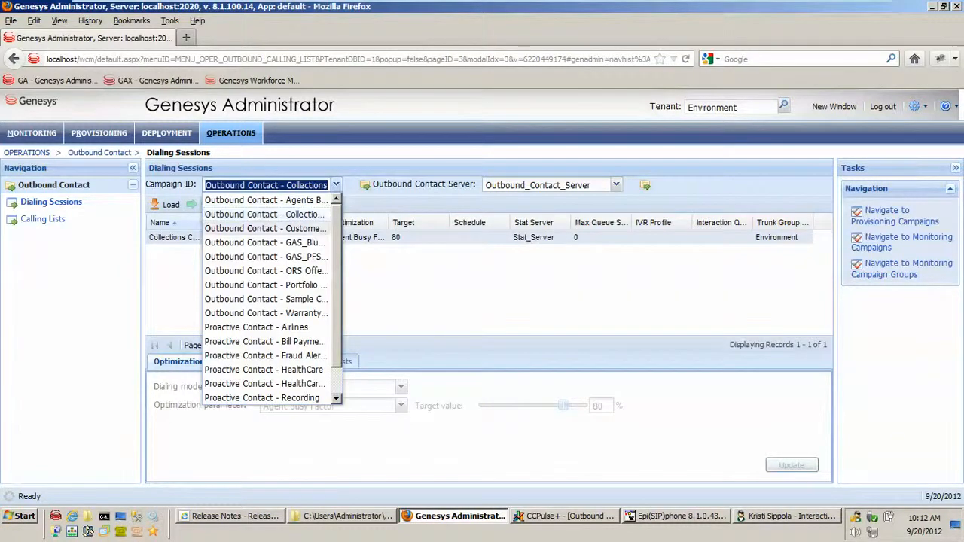
{"action": "left_click", "coordinate": [265, 228]}
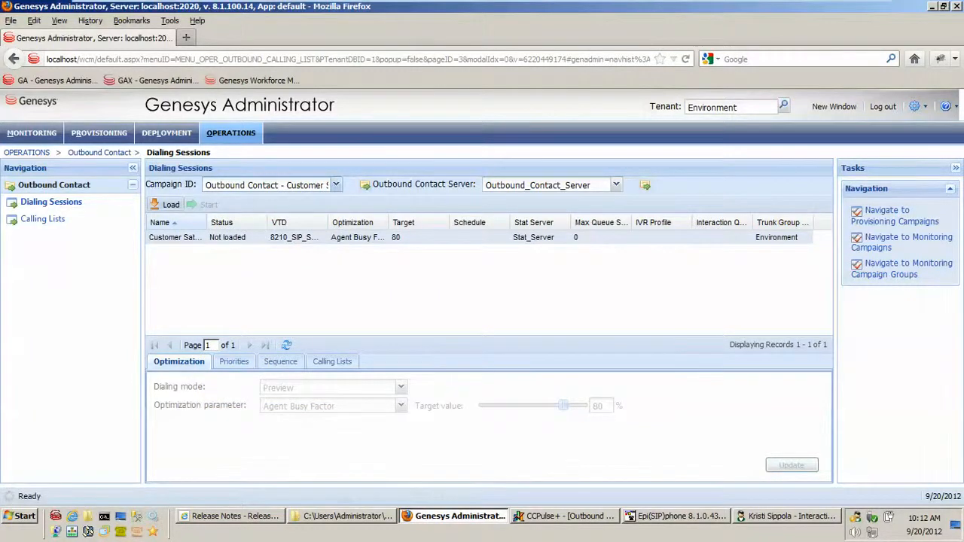
{"action": "left_click", "coordinate": [170, 205]}
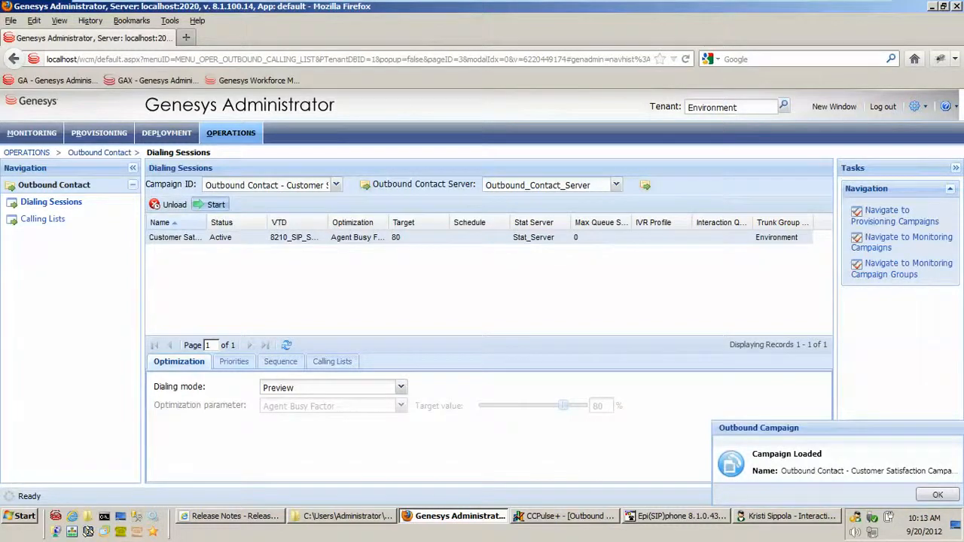
{"action": "left_click", "coordinate": [211, 204]}
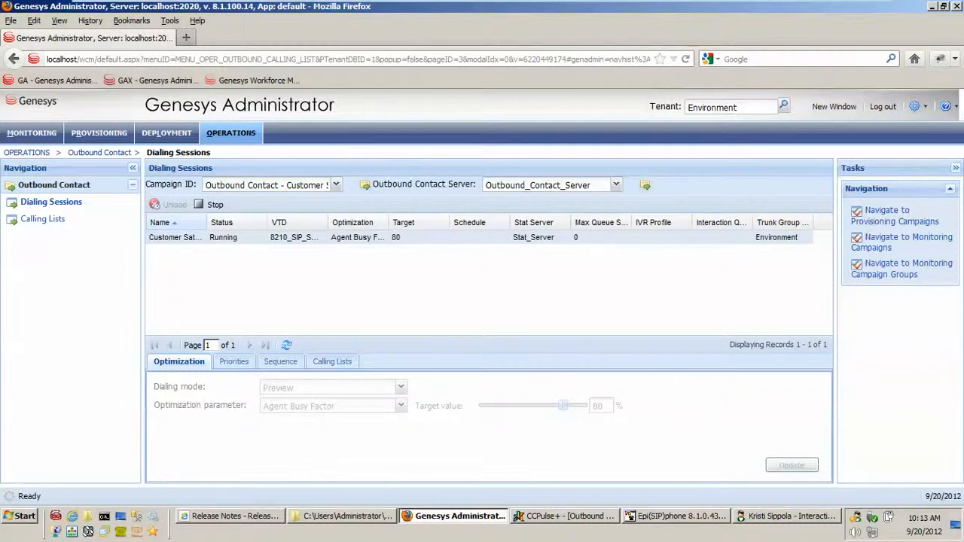
In Interaction Workspace, retrieve a record from the Outbound Contact - Customer Satisfaction Campaign in the agent's campaign list
{"action": "left_click", "coordinate": [787, 517]}
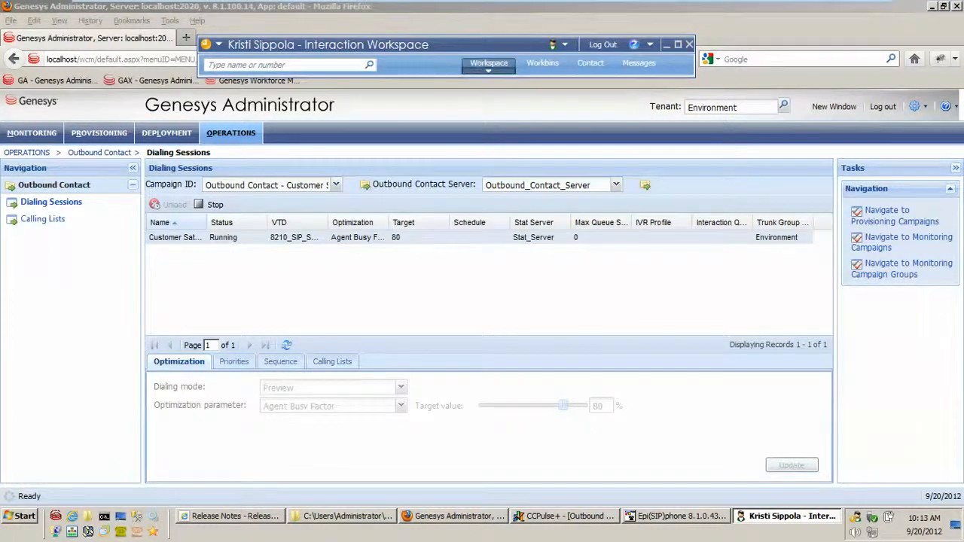
{"action": "left_click", "coordinate": [488, 63]}
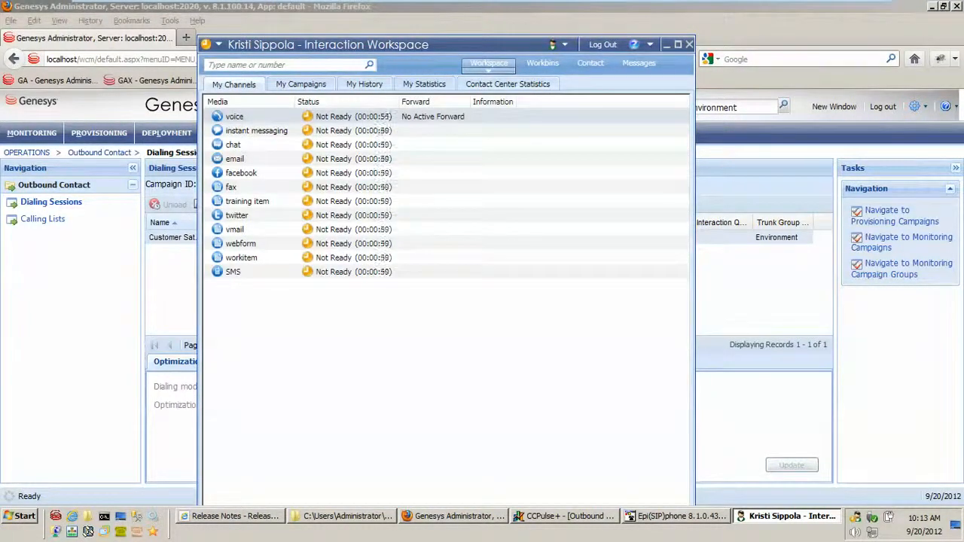
{"action": "left_click", "coordinate": [301, 84]}
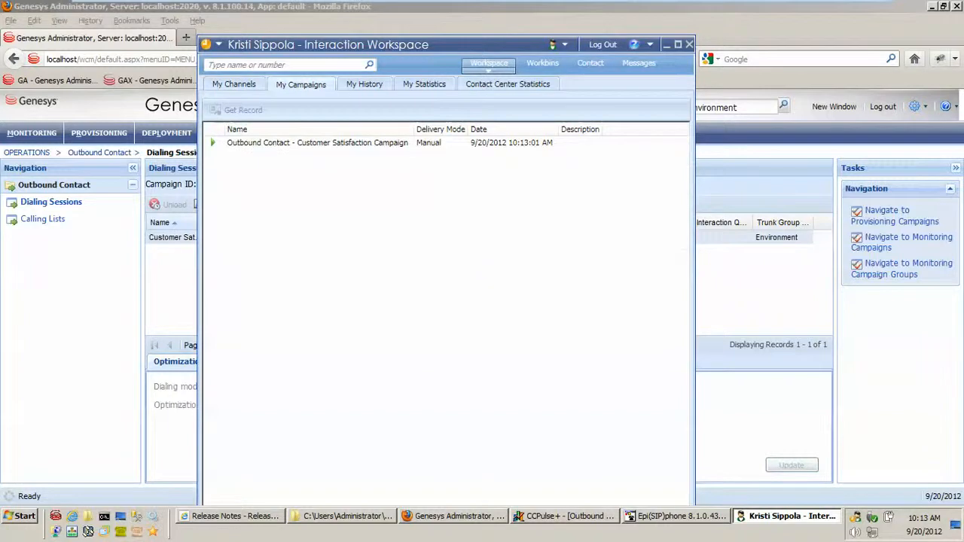
{"action": "left_click", "coordinate": [318, 143]}
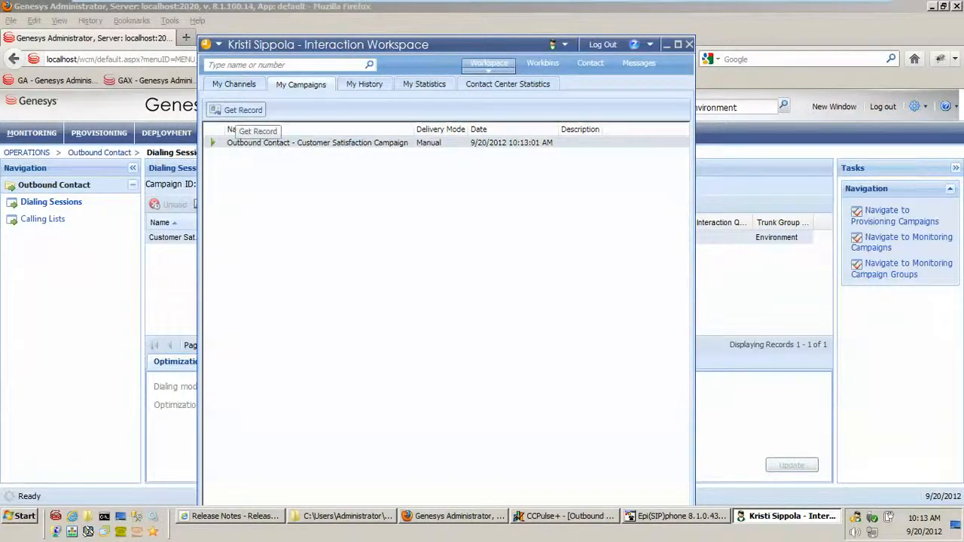
{"action": "left_click", "coordinate": [236, 111]}
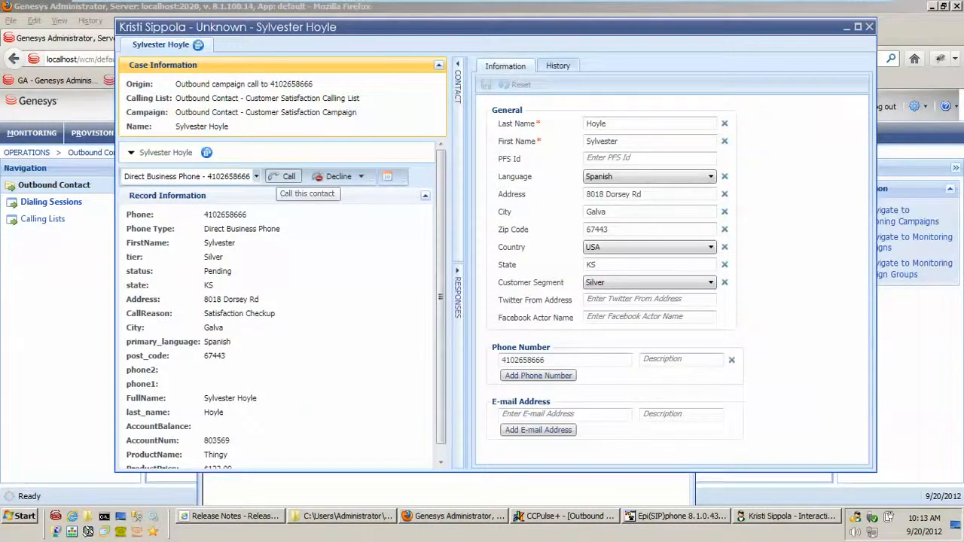
Call the retrieved contact on the direct business phone and set the call result to Answered
{"action": "left_click", "coordinate": [286, 176]}
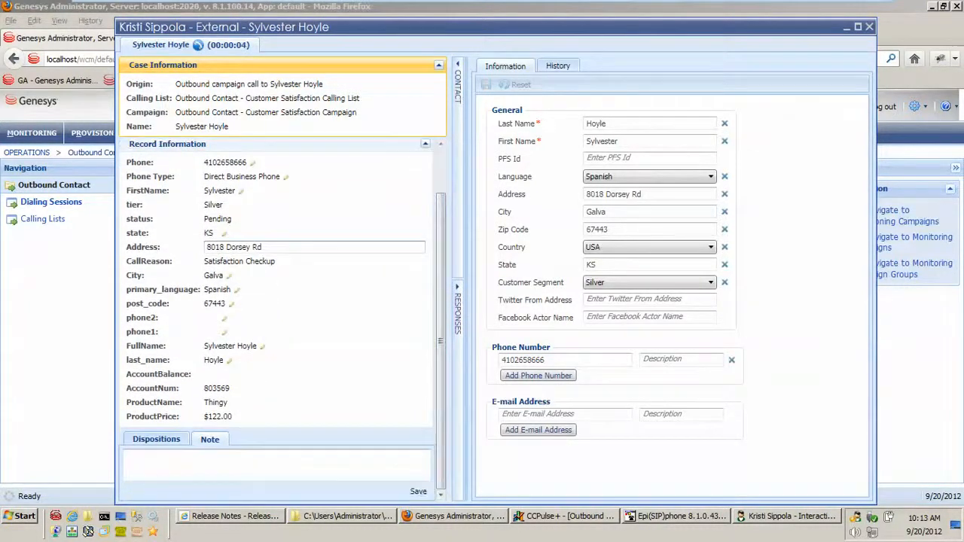
{"action": "left_click", "coordinate": [157, 440]}
{"action": "left_click", "coordinate": [413, 473]}
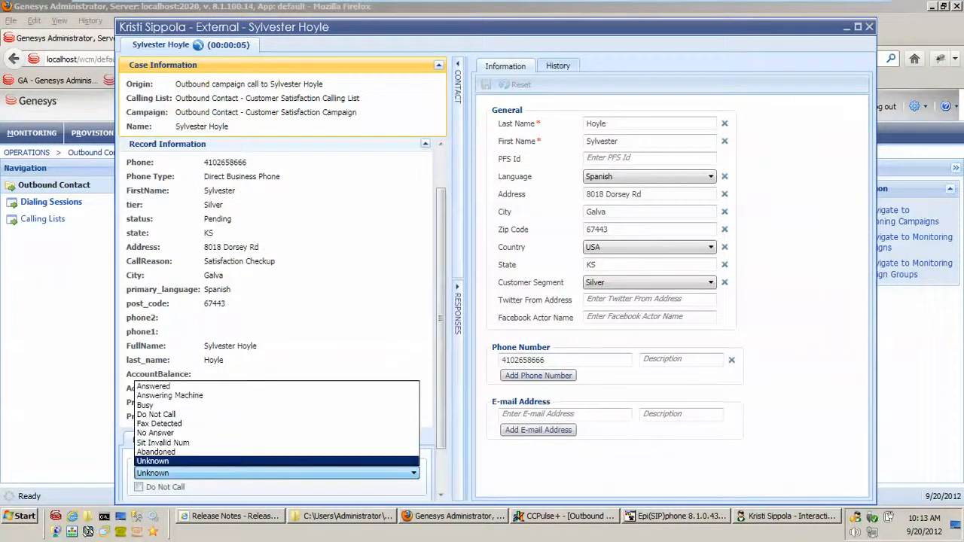
{"action": "left_click", "coordinate": [277, 387]}
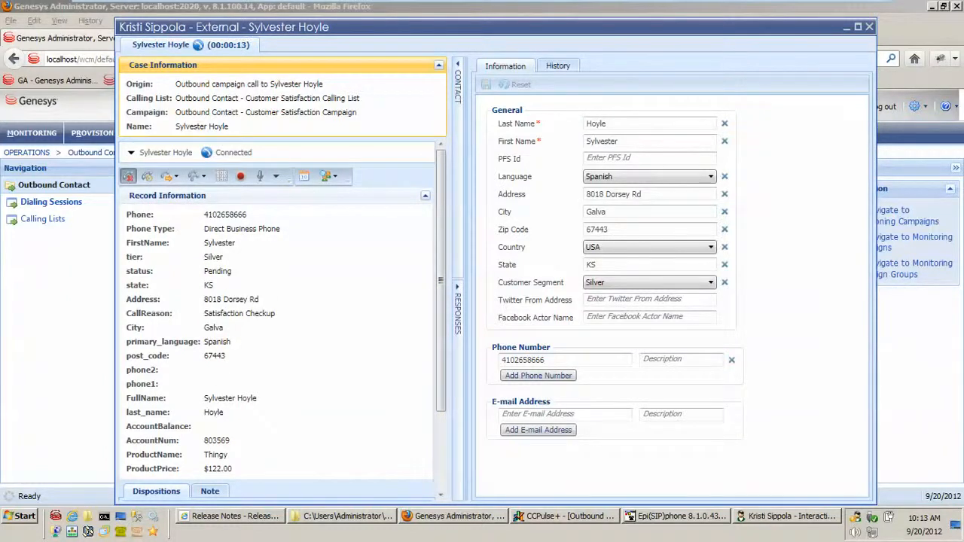
End the connected call and mark the record done to get the next outbound record
{"action": "left_click", "coordinate": [128, 176]}
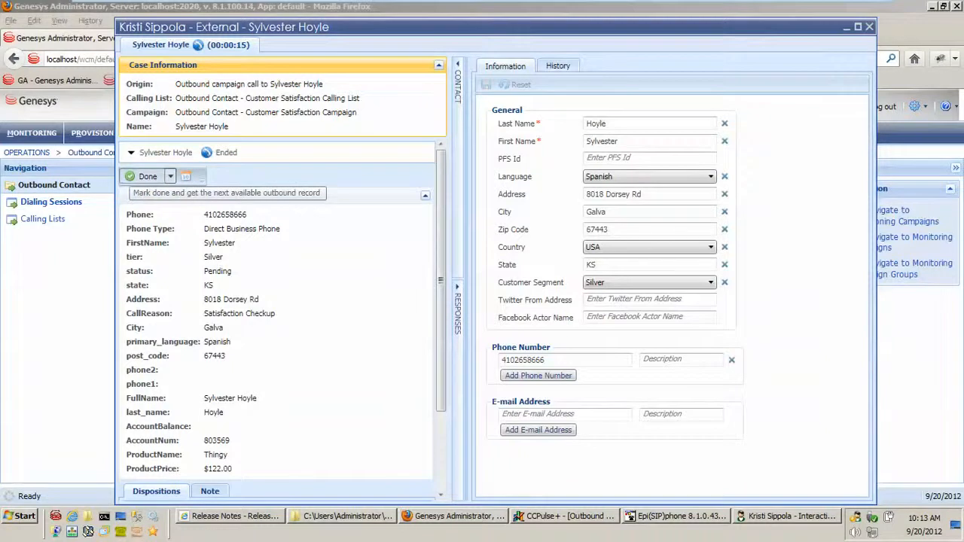
{"action": "left_click", "coordinate": [132, 176]}
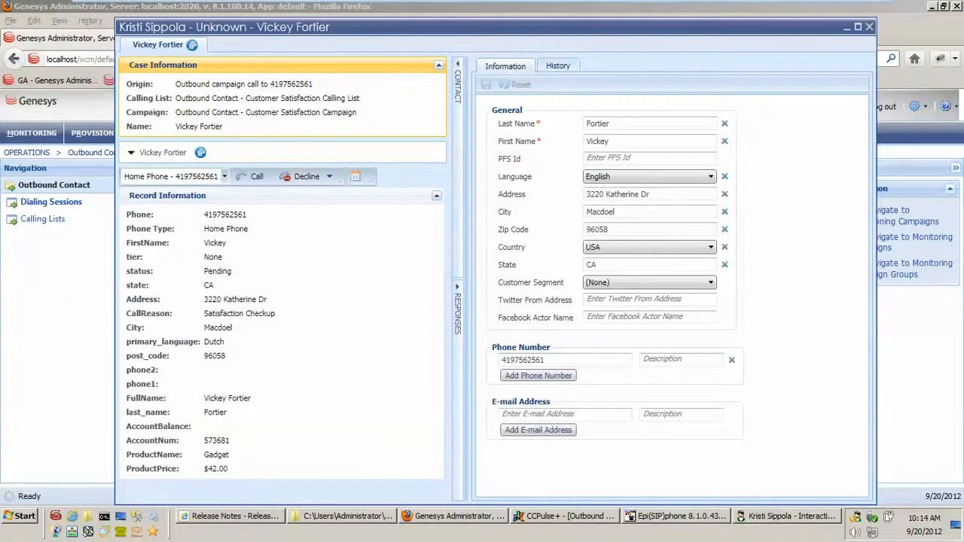
View the new contact's history, decline the record with "Do not call this contact for this campaign" and mark it done
{"action": "left_click", "coordinate": [558, 66]}
{"action": "left_click", "coordinate": [328, 176]}
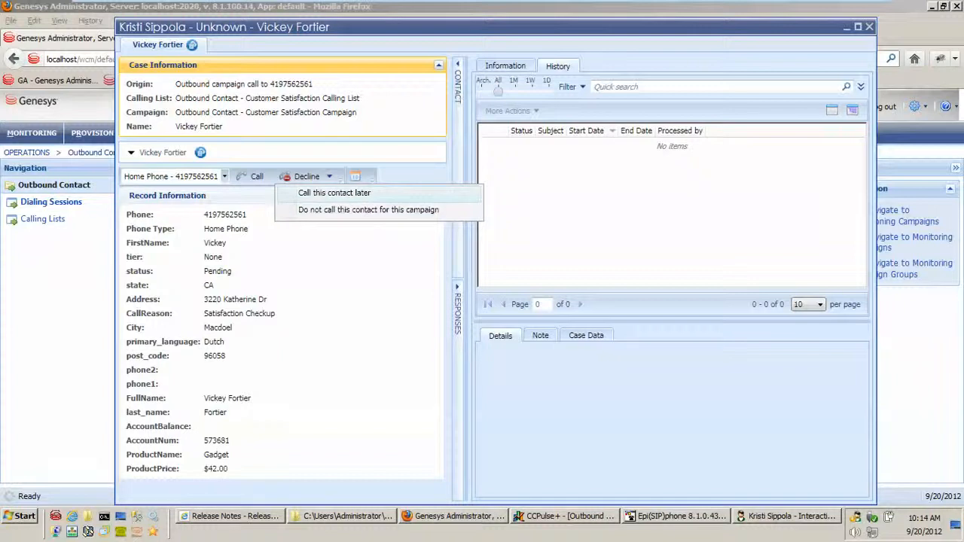
{"action": "left_click", "coordinate": [368, 209]}
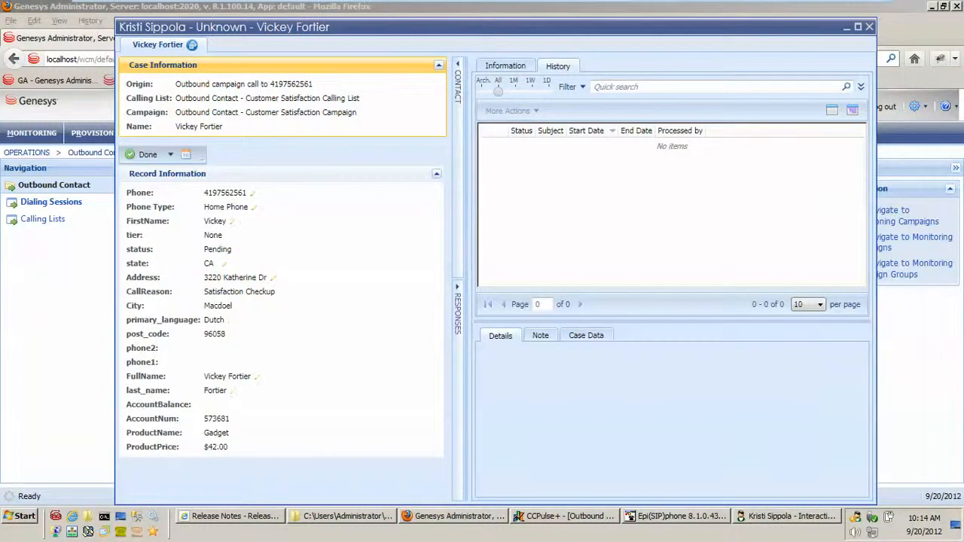
{"action": "left_click", "coordinate": [148, 154]}
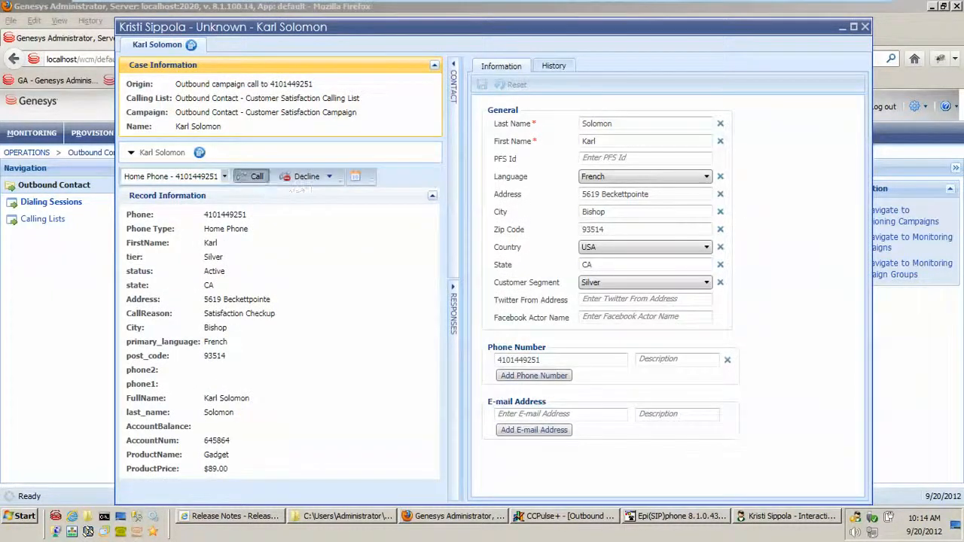
Call the next contact on the home phone, set the call result to Answered, end the call and mark the record done
{"action": "left_click", "coordinate": [253, 176]}
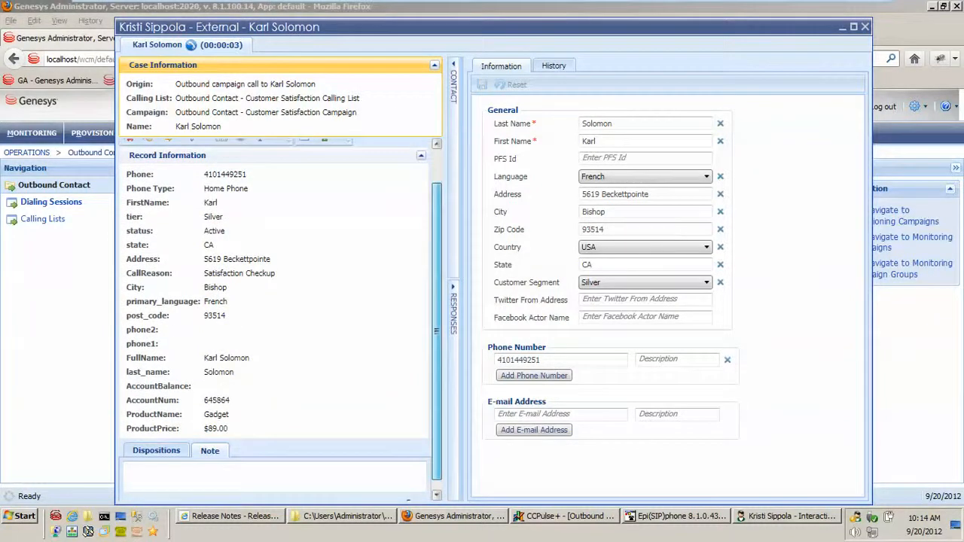
{"action": "left_click", "coordinate": [274, 473]}
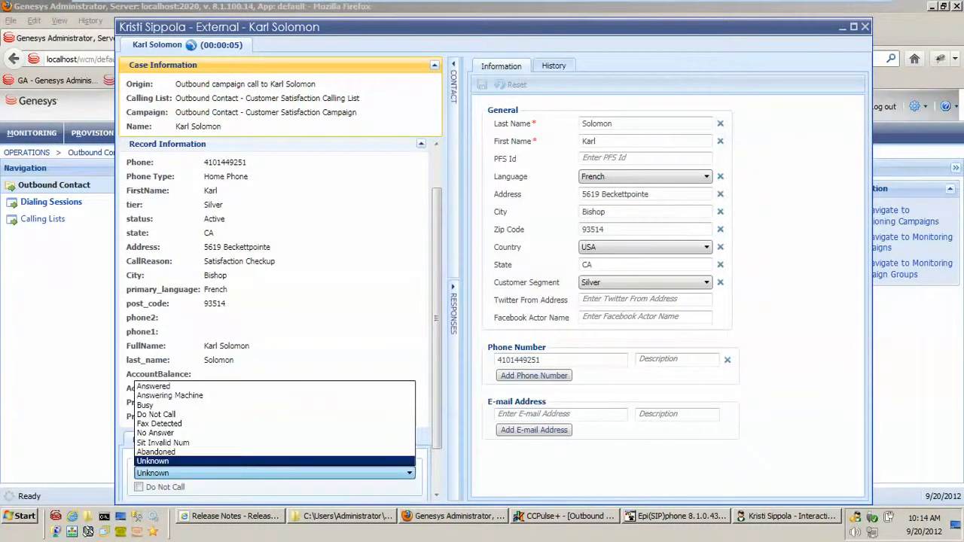
{"action": "left_click", "coordinate": [189, 386]}
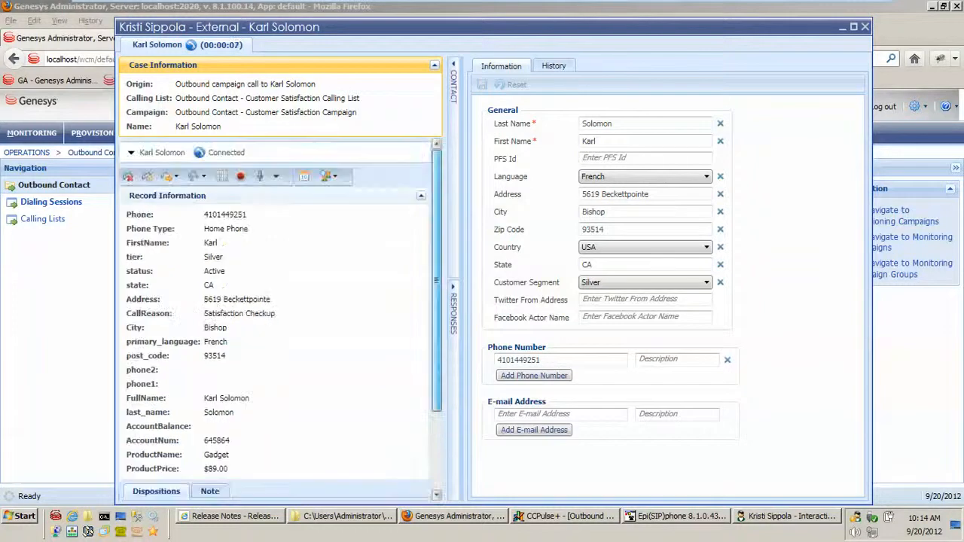
{"action": "left_click", "coordinate": [128, 175]}
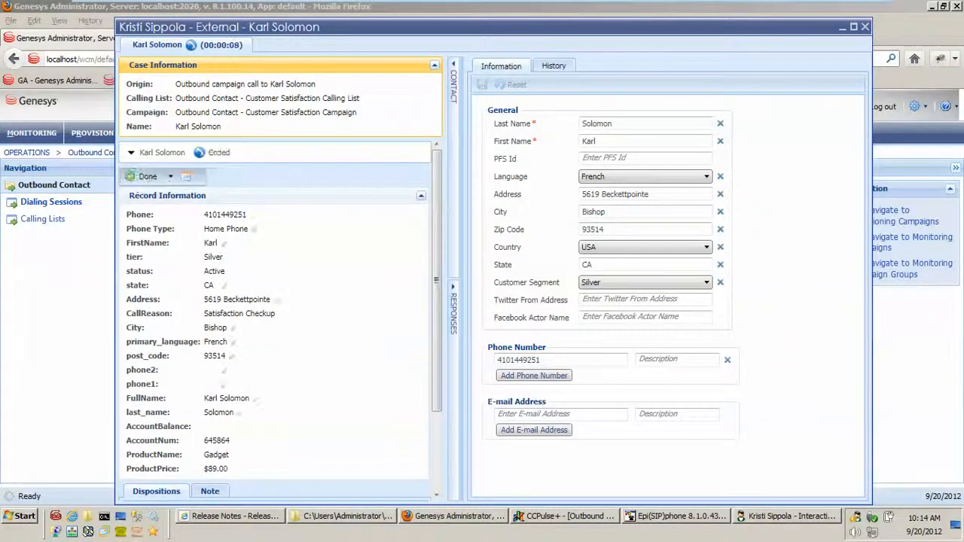
{"action": "left_click", "coordinate": [136, 177]}
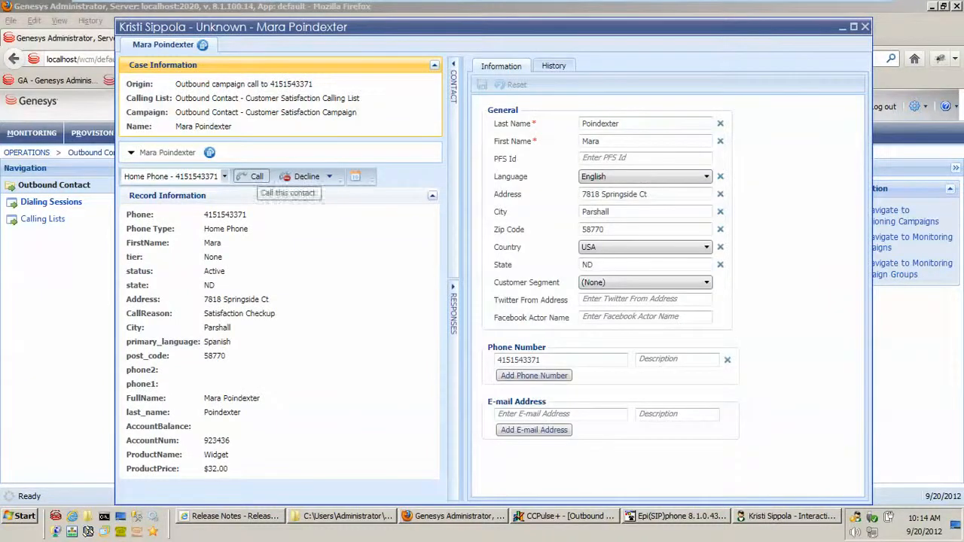
Call the next contact's home phone, record the call result as Answering Machine, hang up and mark the record done
{"action": "left_click", "coordinate": [257, 176]}
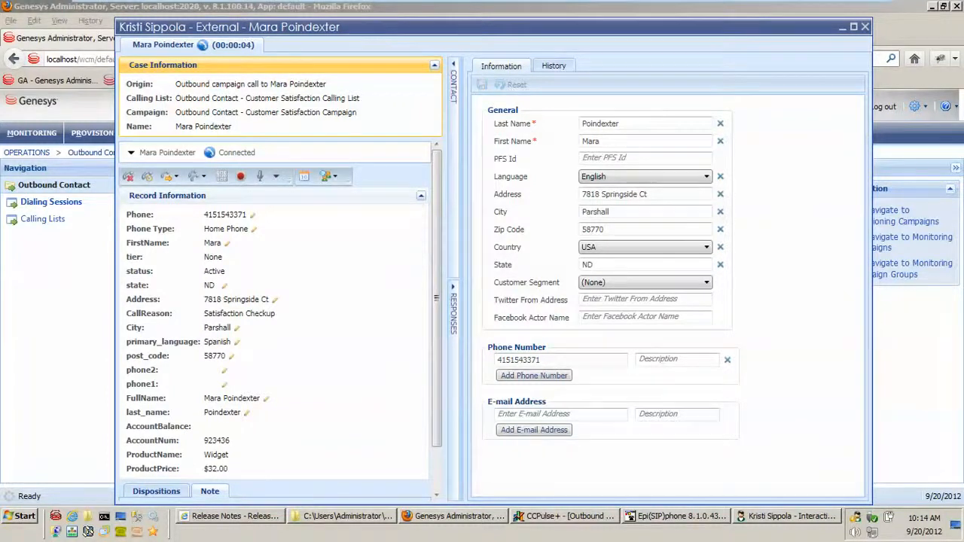
{"action": "left_click_drag", "start_coordinate": [437, 301], "coordinate": [437, 346]}
{"action": "left_click", "coordinate": [156, 439]}
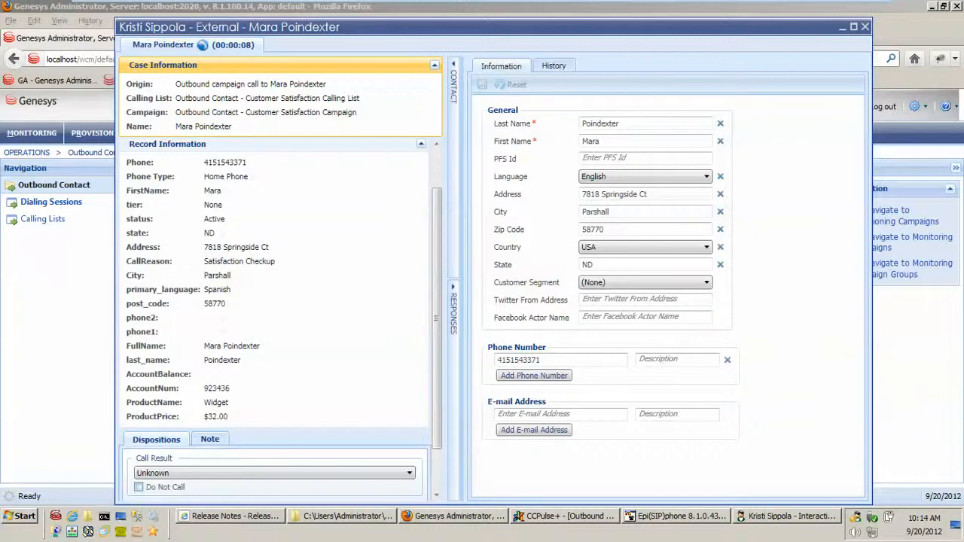
{"action": "left_click", "coordinate": [409, 473]}
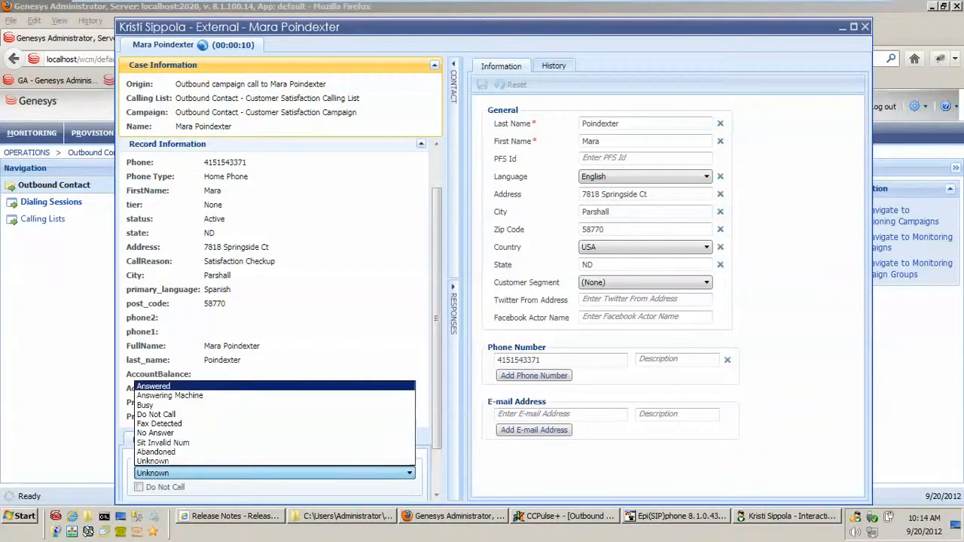
{"action": "left_click", "coordinate": [169, 395]}
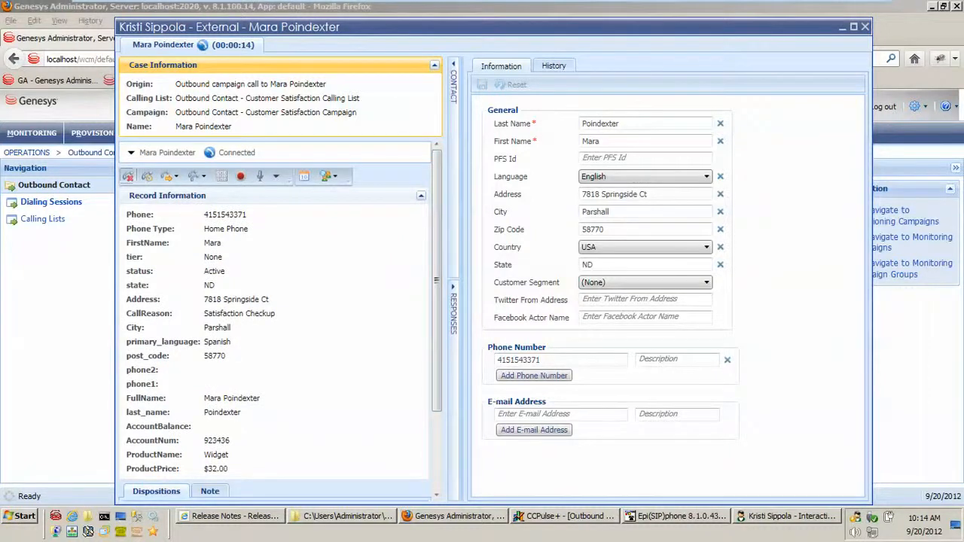
{"action": "left_click", "coordinate": [128, 176]}
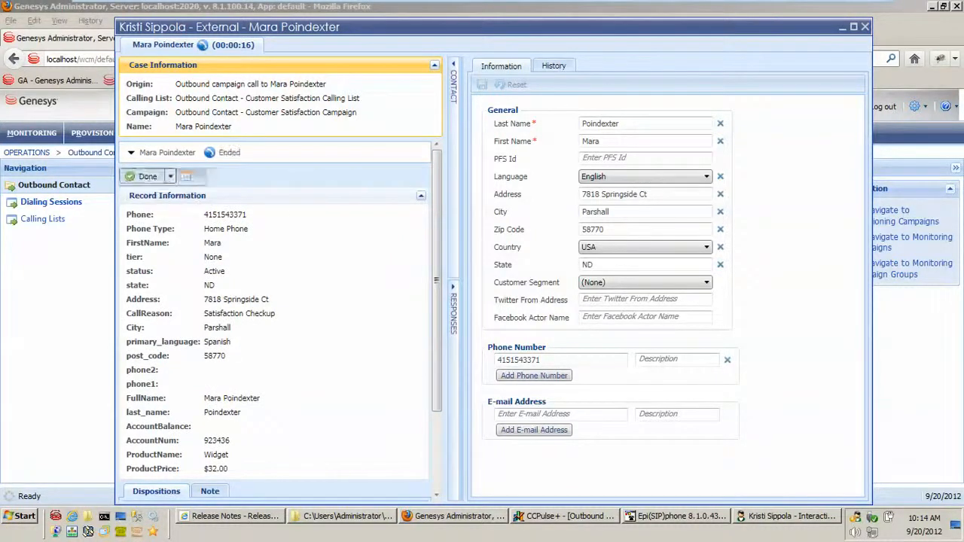
{"action": "left_click", "coordinate": [135, 175]}
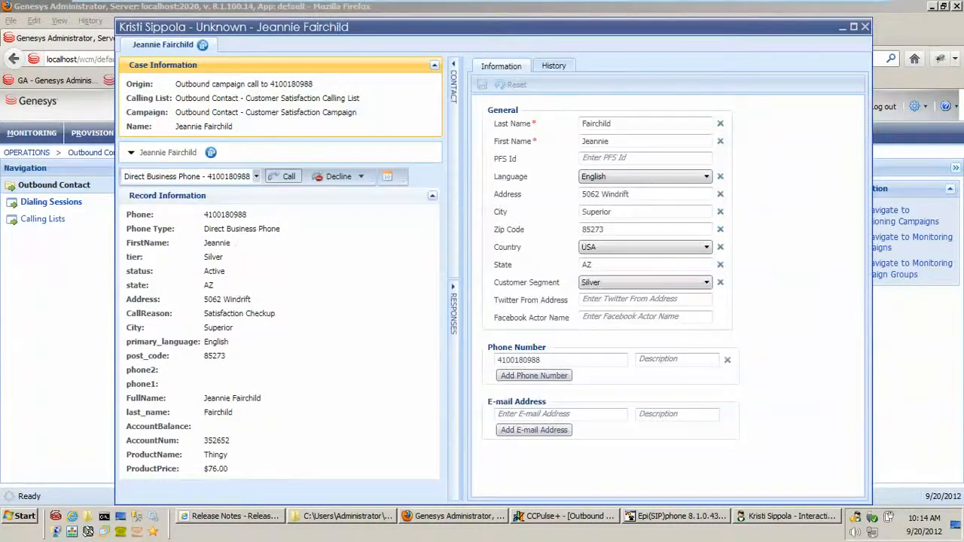
Call the next three retrieved contacts one after another, ending each call and marking each record done without changing its call result
{"action": "left_click", "coordinate": [284, 176]}
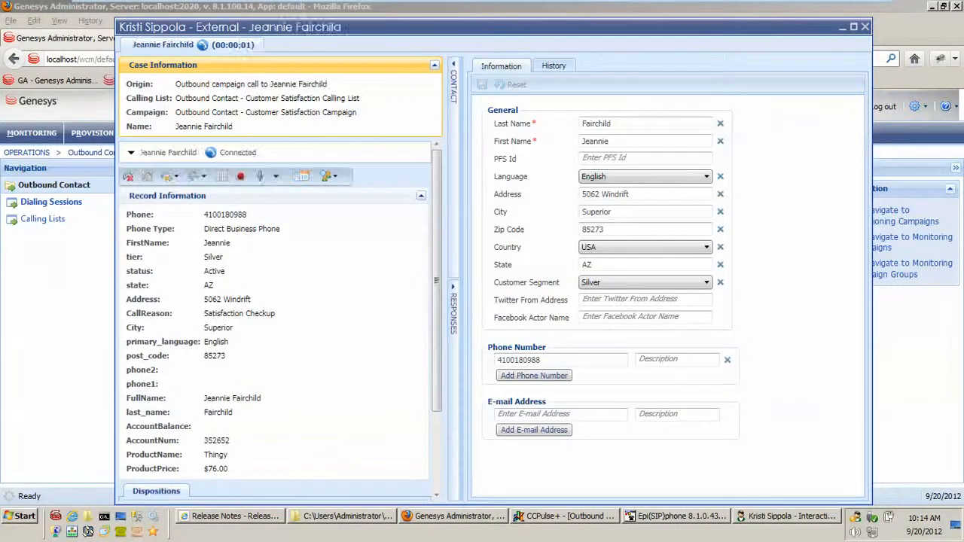
{"action": "left_click", "coordinate": [128, 176]}
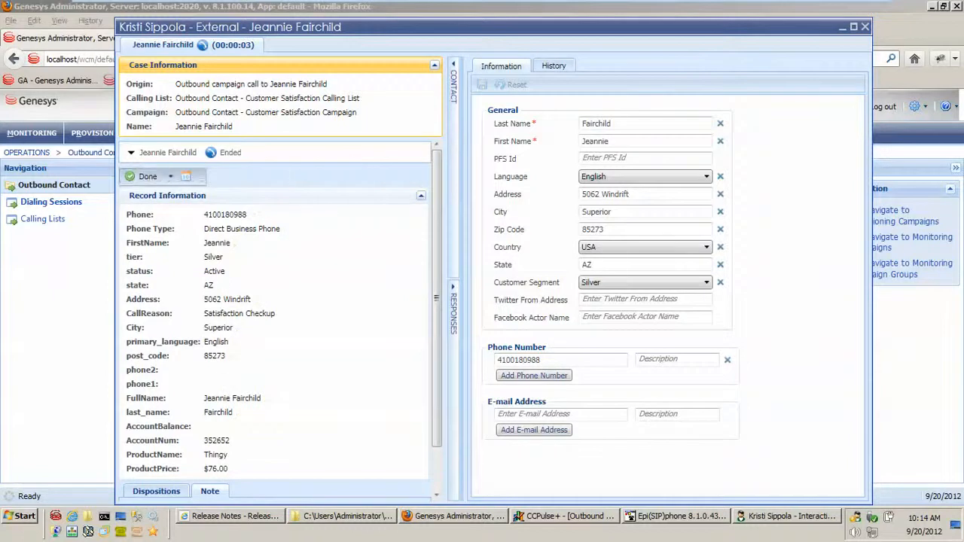
{"action": "left_click", "coordinate": [144, 176]}
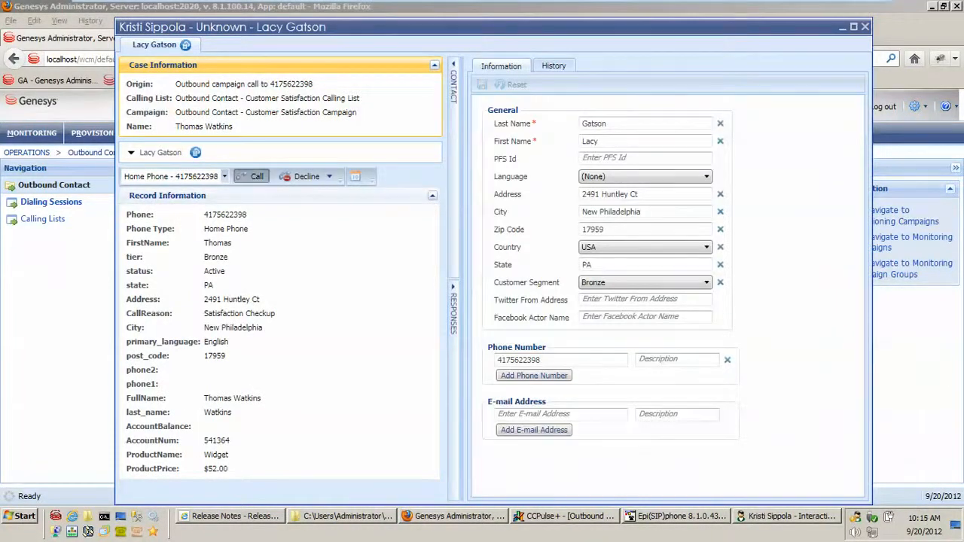
{"action": "left_click", "coordinate": [253, 176]}
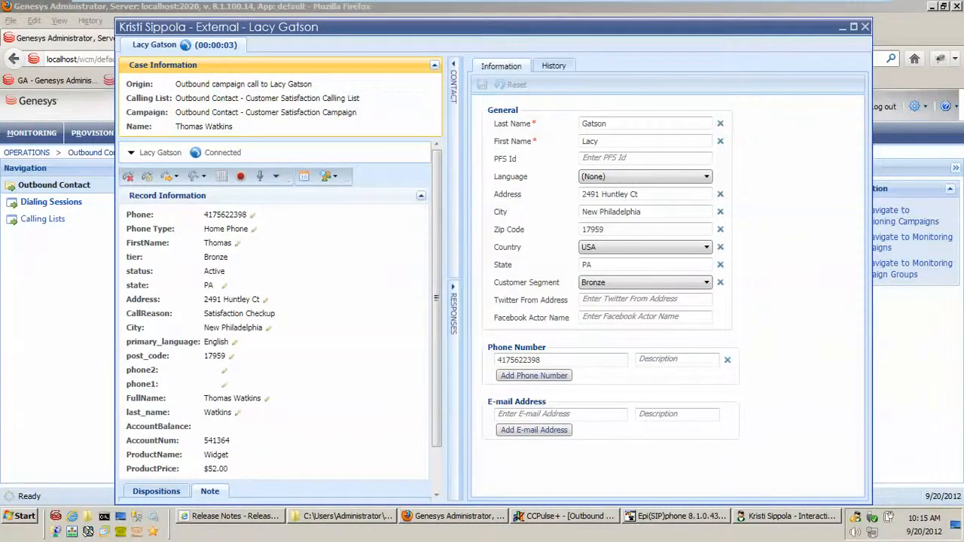
{"action": "left_click", "coordinate": [128, 176]}
{"action": "left_click", "coordinate": [131, 176]}
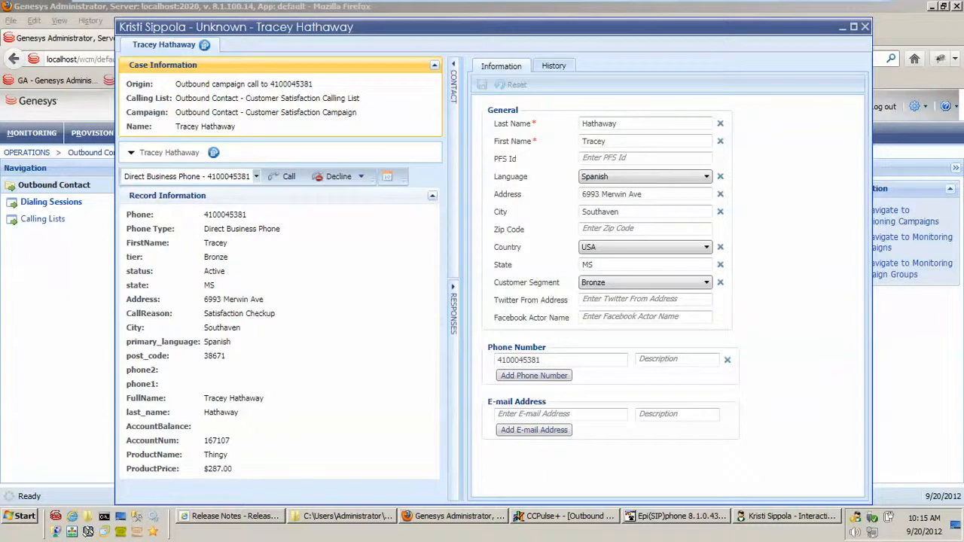
{"action": "left_click", "coordinate": [288, 176]}
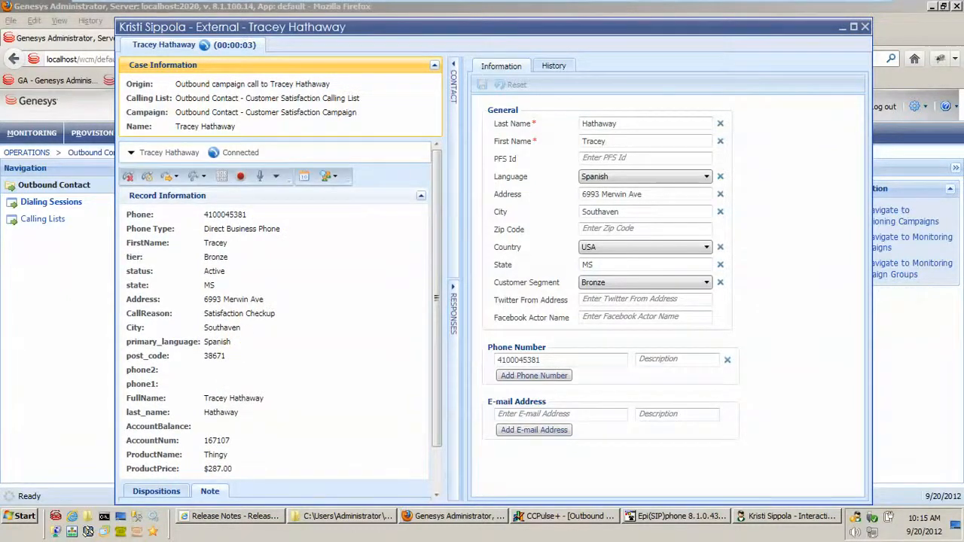
{"action": "left_click", "coordinate": [128, 177]}
{"action": "left_click", "coordinate": [131, 176]}
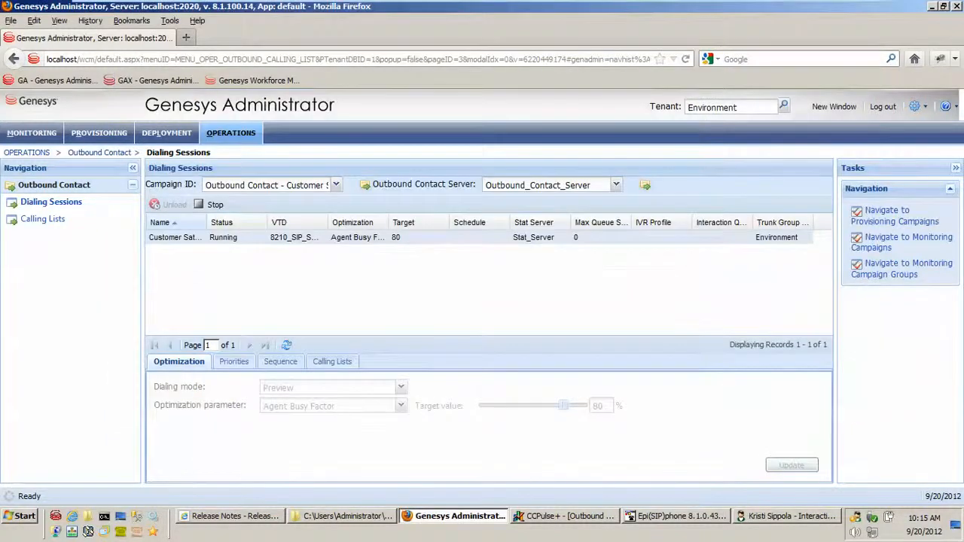
In Genesys Administrator, stop and unload the Customer Satisfaction dialing session
{"action": "left_click", "coordinate": [214, 205]}
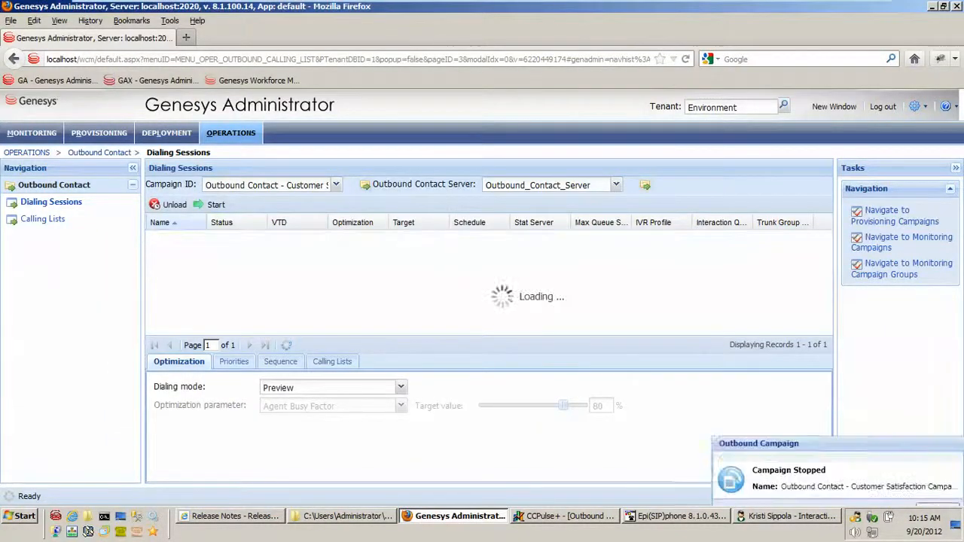
{"action": "left_click", "coordinate": [175, 204]}
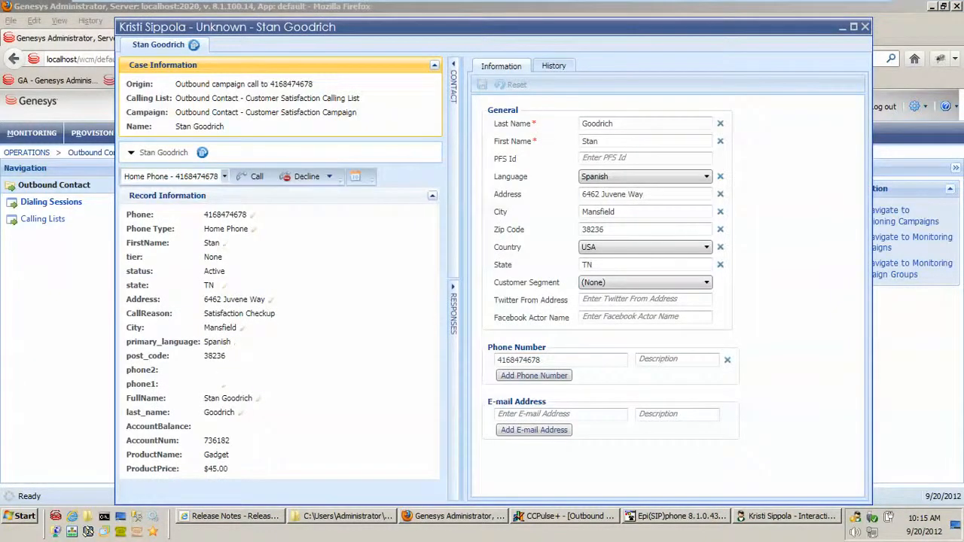
Decline the remaining record with "Do not call this contact for this campaign", mark it done and collapse the workspace view
{"action": "left_click", "coordinate": [329, 177]}
{"action": "left_click", "coordinate": [368, 211]}
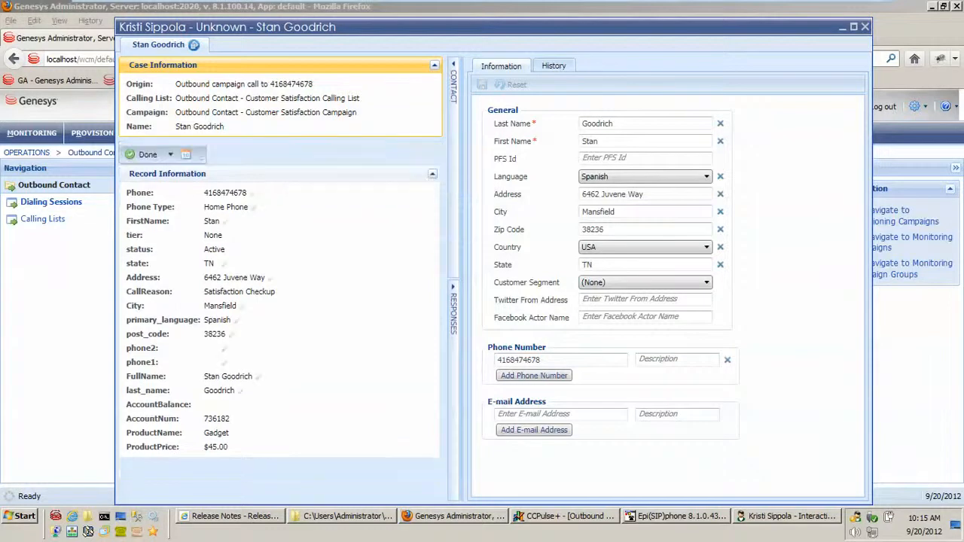
{"action": "left_click", "coordinate": [146, 155]}
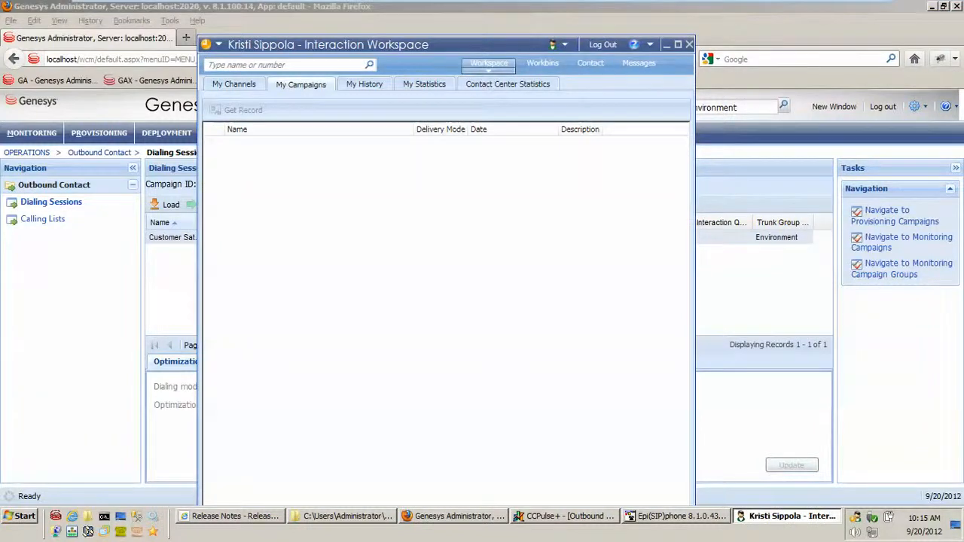
{"action": "left_click", "coordinate": [489, 63]}
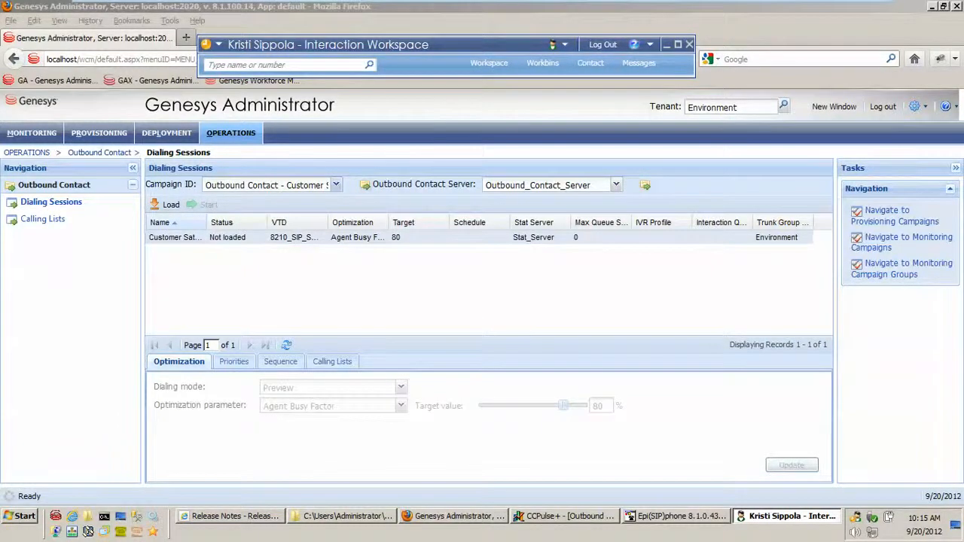
Select the Outbound Contact - Warranty Expiration campaign in Genesys Administrator, and load and start its Push Preview dialing session
{"action": "left_click", "coordinate": [336, 184]}
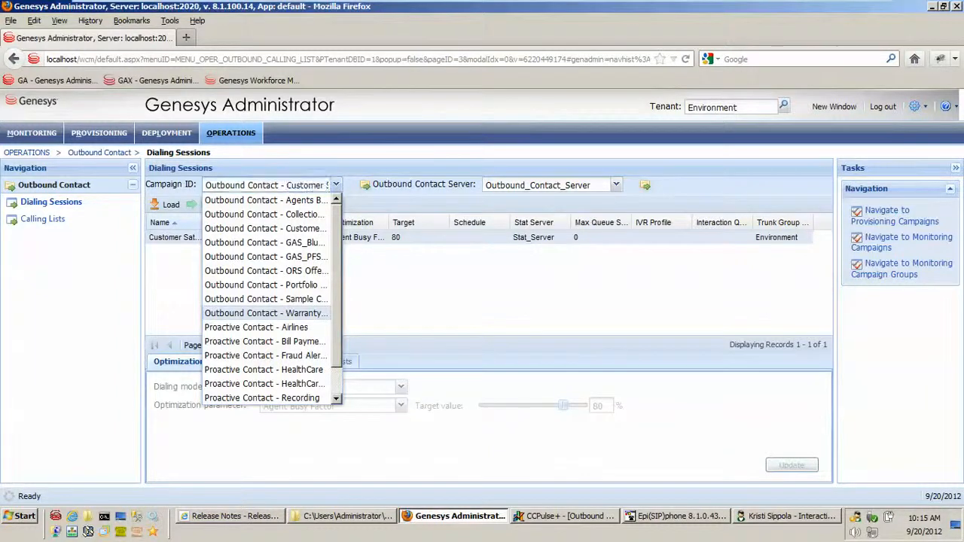
{"action": "left_click", "coordinate": [264, 312]}
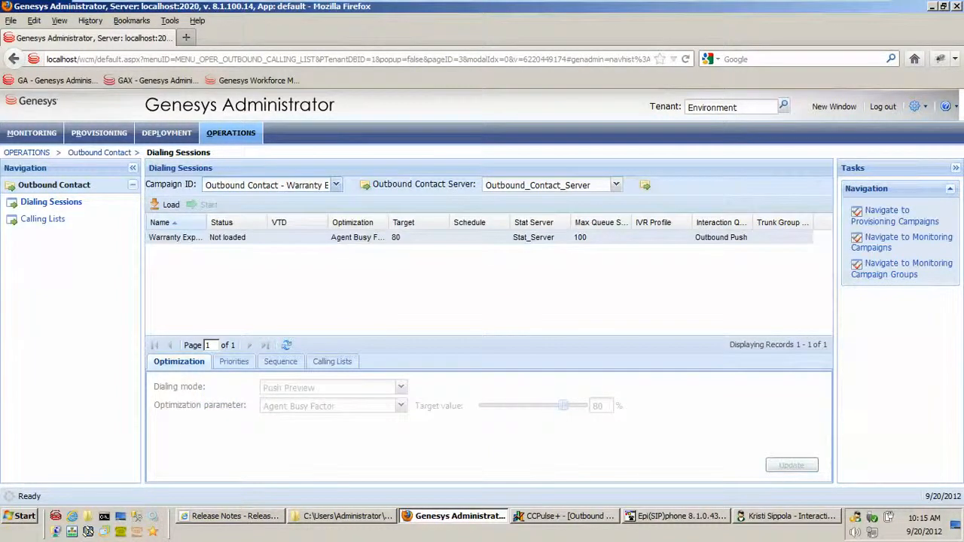
{"action": "left_click", "coordinate": [167, 204]}
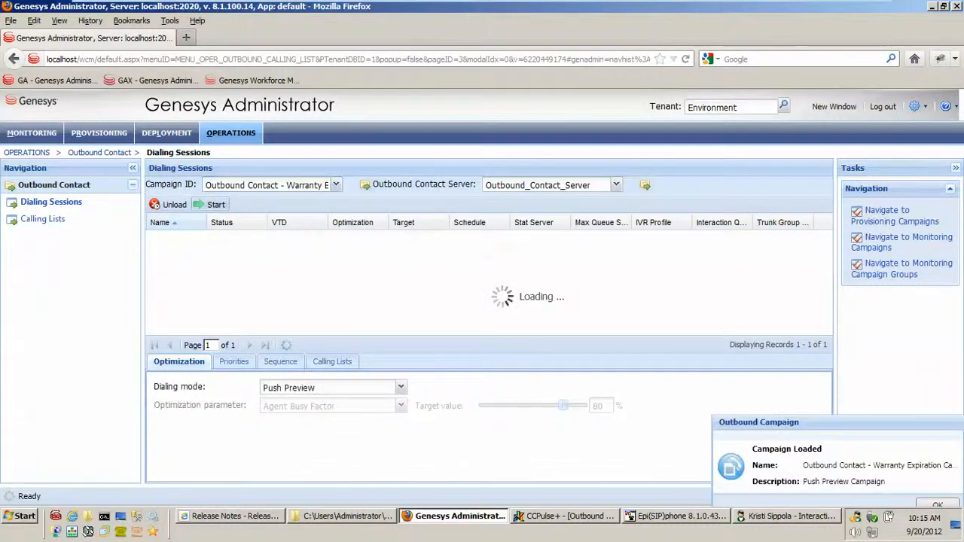
{"action": "left_click", "coordinate": [211, 204]}
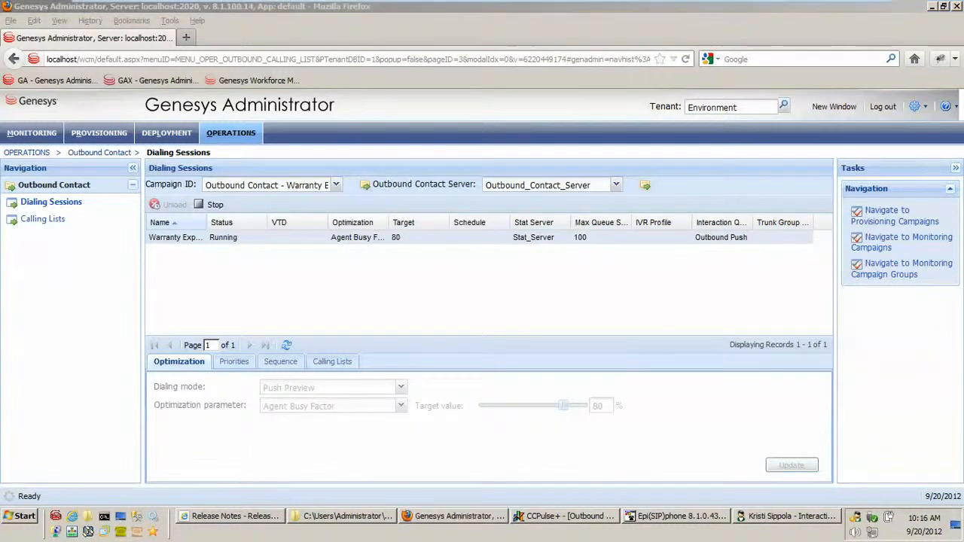
Switch to Interaction Workspace, set the agent's status to Ready and accept the pushed Warranty Expiration campaign record
{"action": "left_click", "coordinate": [791, 516]}
{"action": "left_click", "coordinate": [218, 45]}
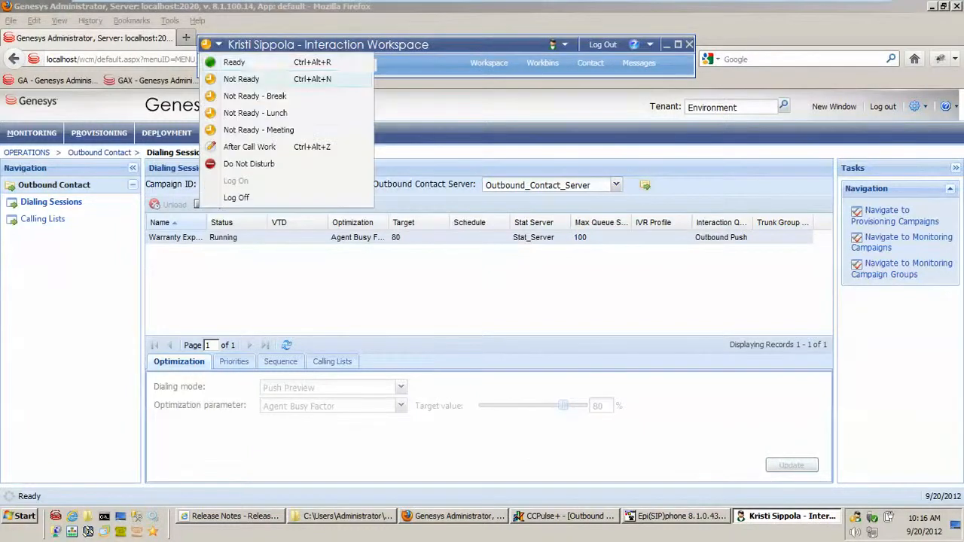
{"action": "left_click", "coordinate": [235, 63]}
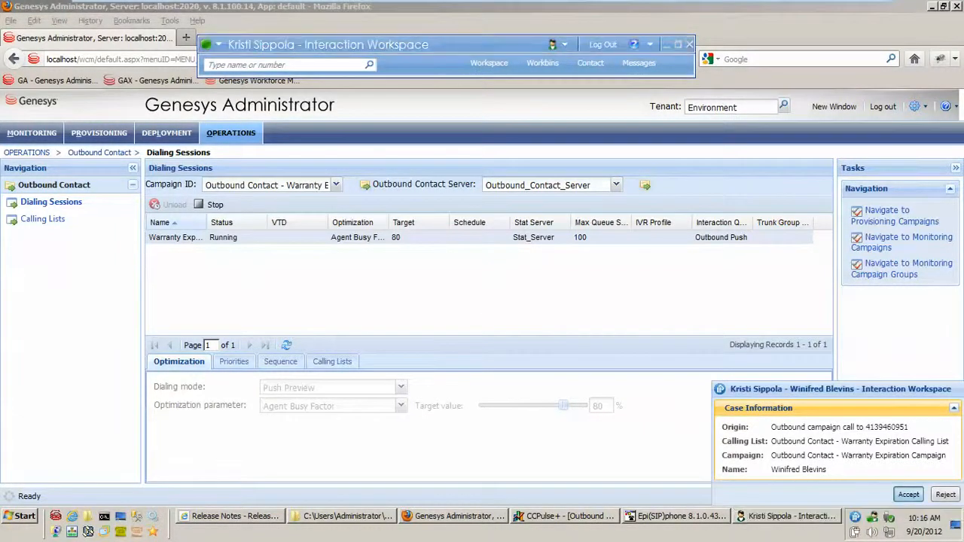
{"action": "left_click", "coordinate": [908, 494]}
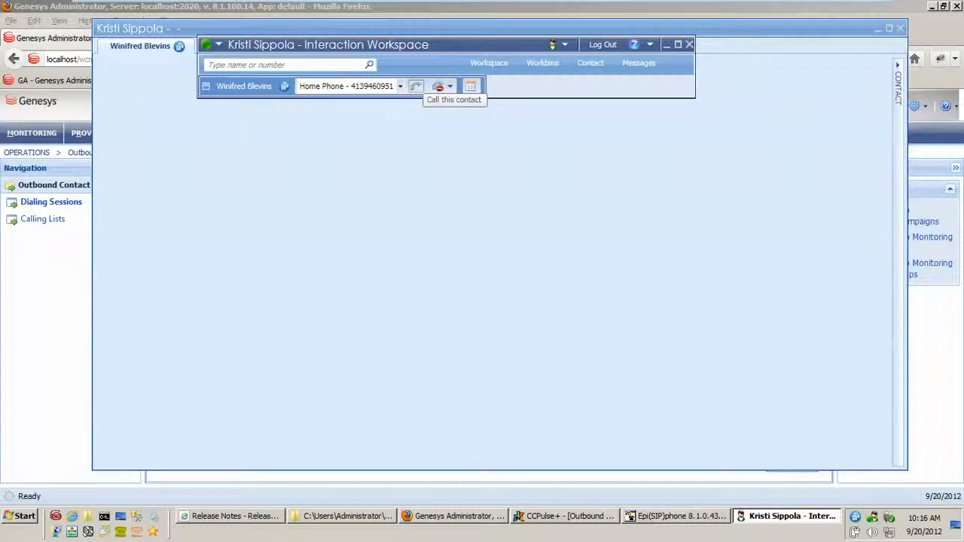
Call the accepted Warranty Expiration contact on the home phone, end the call and mark the interaction done
{"action": "left_click", "coordinate": [440, 88]}
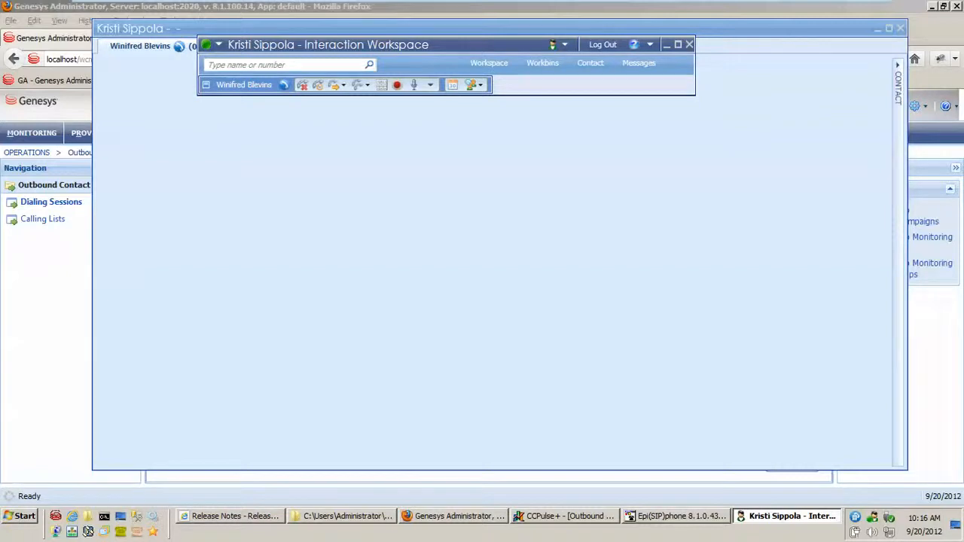
{"action": "left_click", "coordinate": [431, 85]}
{"action": "left_click", "coordinate": [303, 85]}
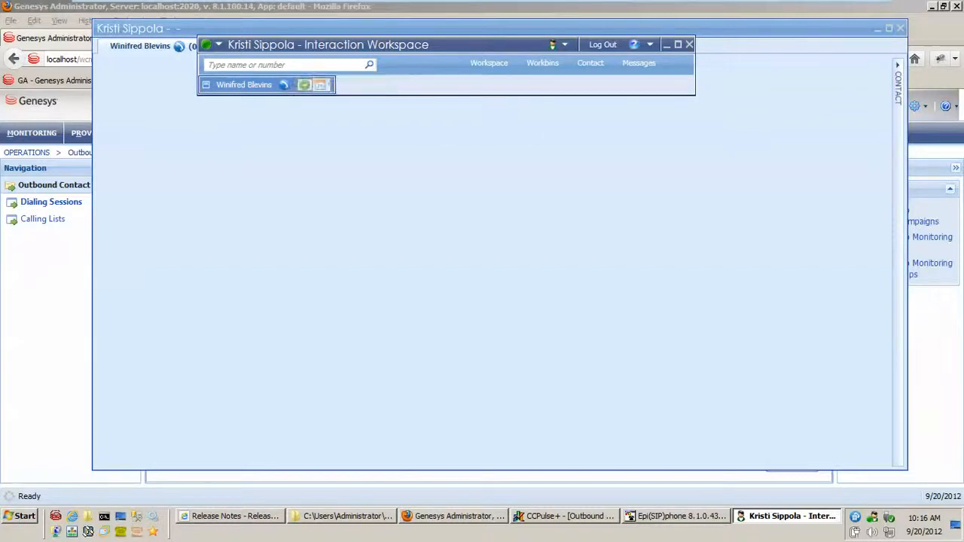
{"action": "left_click", "coordinate": [304, 84]}
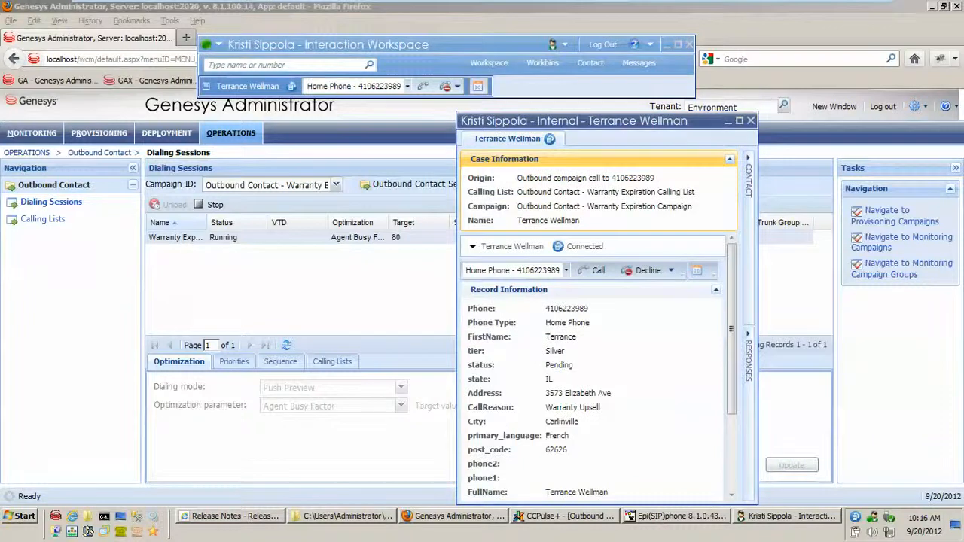
Call the next Warranty Expiration contact's home phone from the maximized record window, set the call result to Answered and end the call
{"action": "left_click_drag", "start_coordinate": [572, 120], "coordinate": [226, 110]}
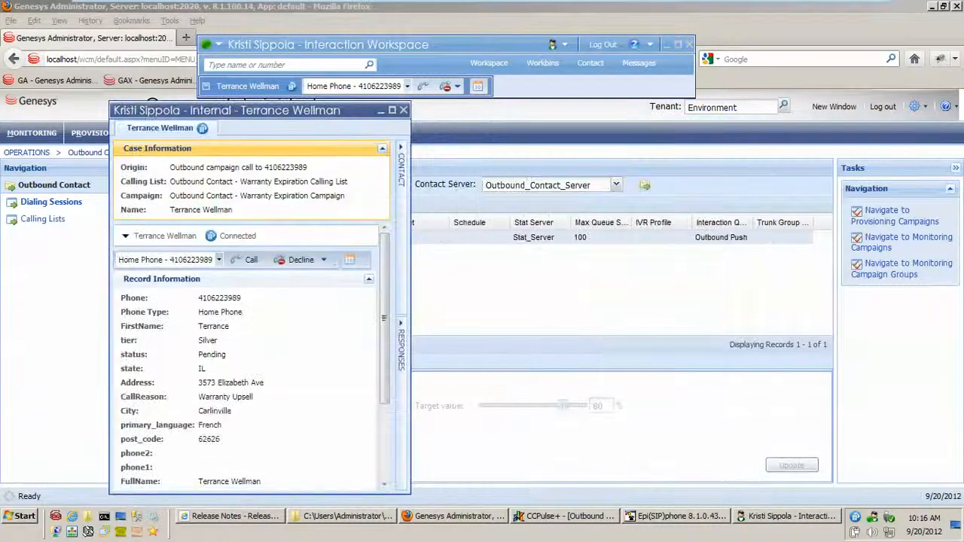
{"action": "left_click", "coordinate": [392, 110]}
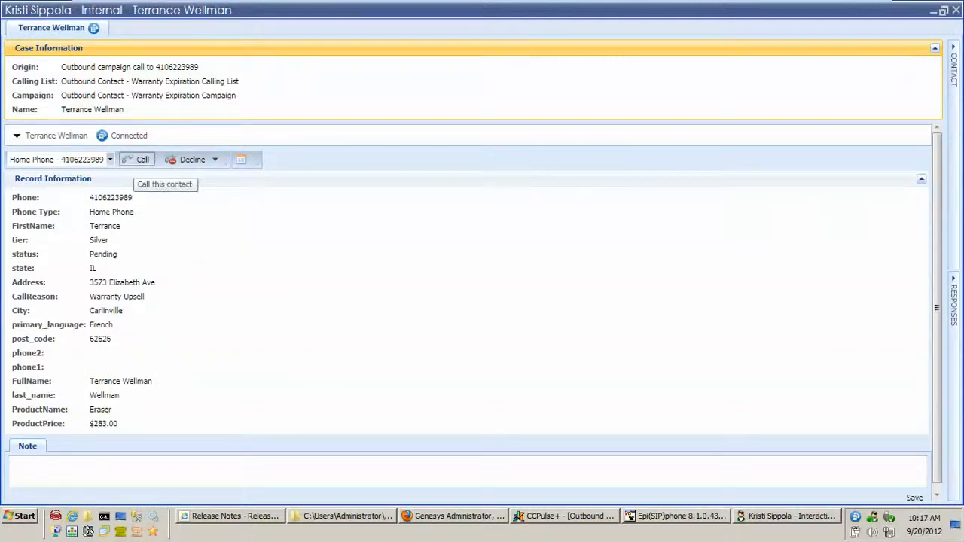
{"action": "left_click", "coordinate": [138, 159]}
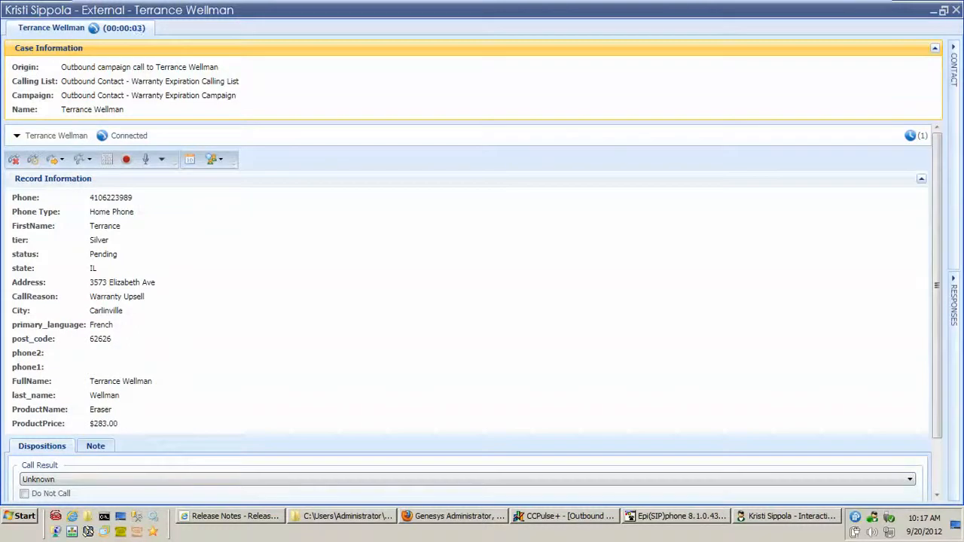
{"action": "left_click", "coordinate": [68, 480]}
{"action": "left_click", "coordinate": [39, 393]}
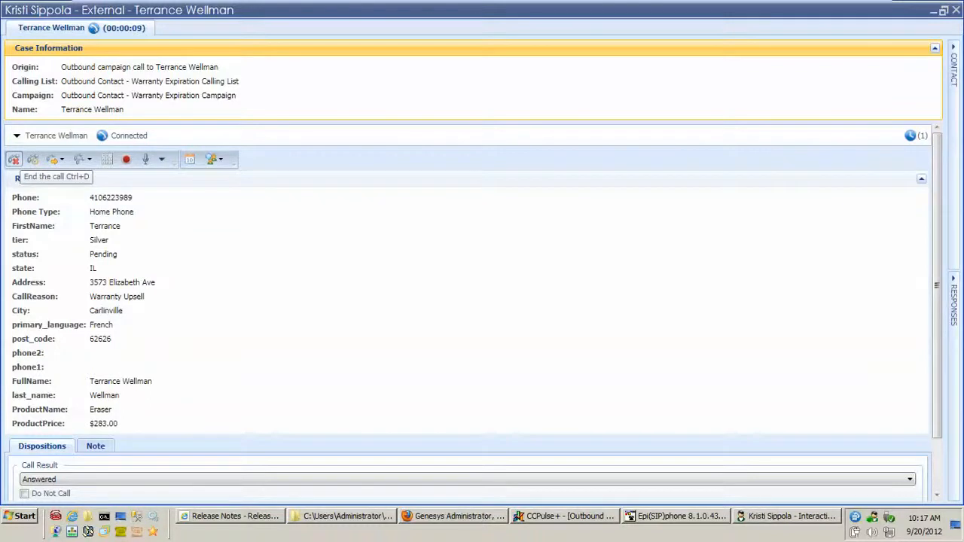
{"action": "left_click", "coordinate": [14, 159]}
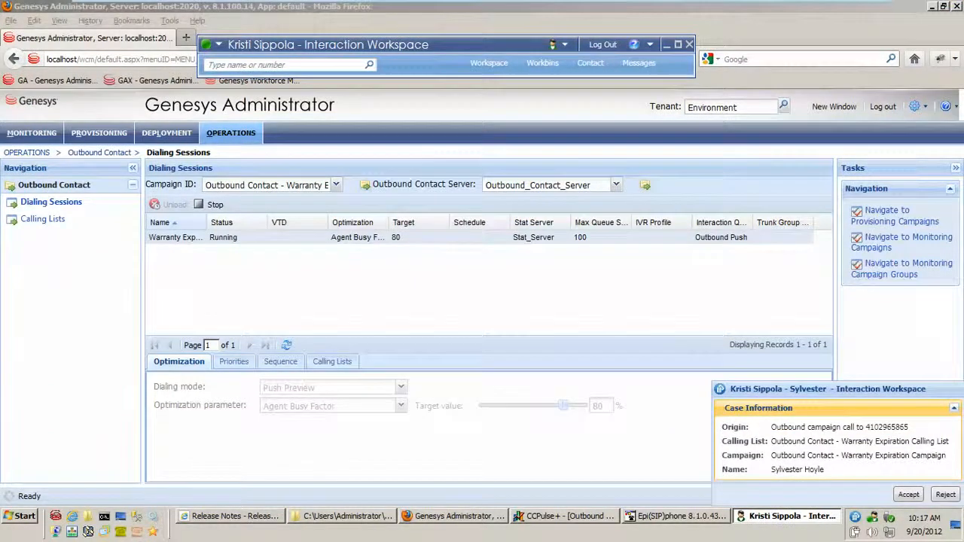
Accept the newly pushed Warranty Expiration record, call the contact's direct business phone from the maximized window, end the call and mark it done
{"action": "left_click", "coordinate": [908, 495]}
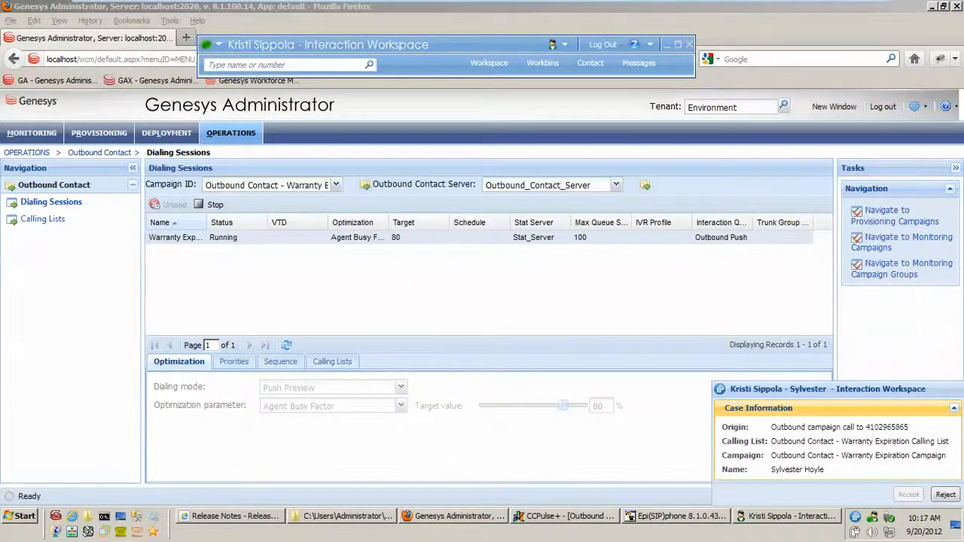
{"action": "left_click_drag", "start_coordinate": [641, 121], "coordinate": [435, 89]}
{"action": "left_click", "coordinate": [535, 89]}
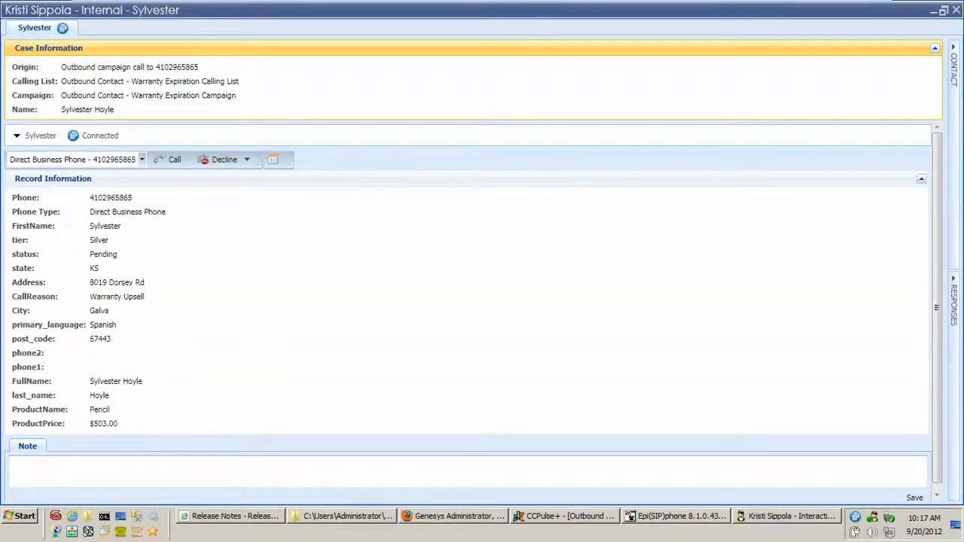
{"action": "left_click", "coordinate": [172, 159]}
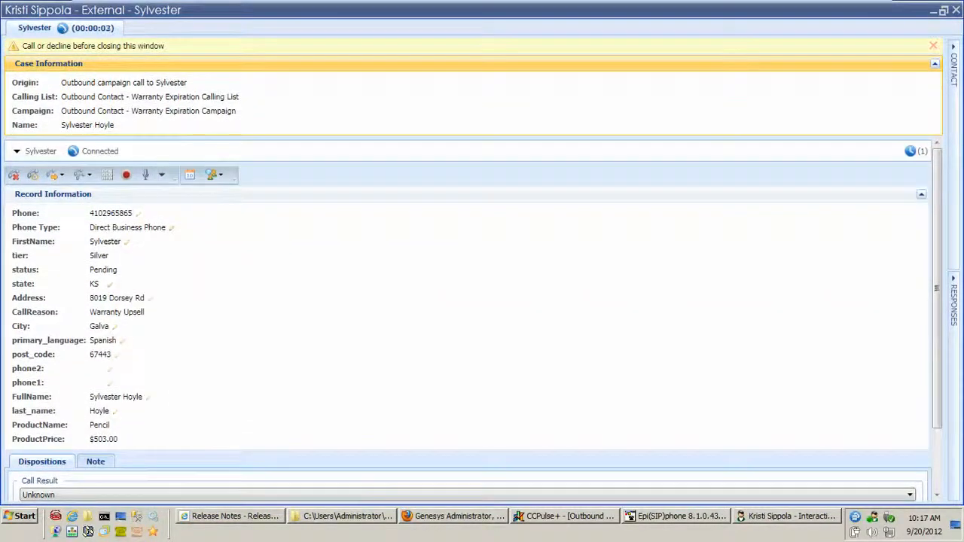
{"action": "left_click", "coordinate": [13, 175]}
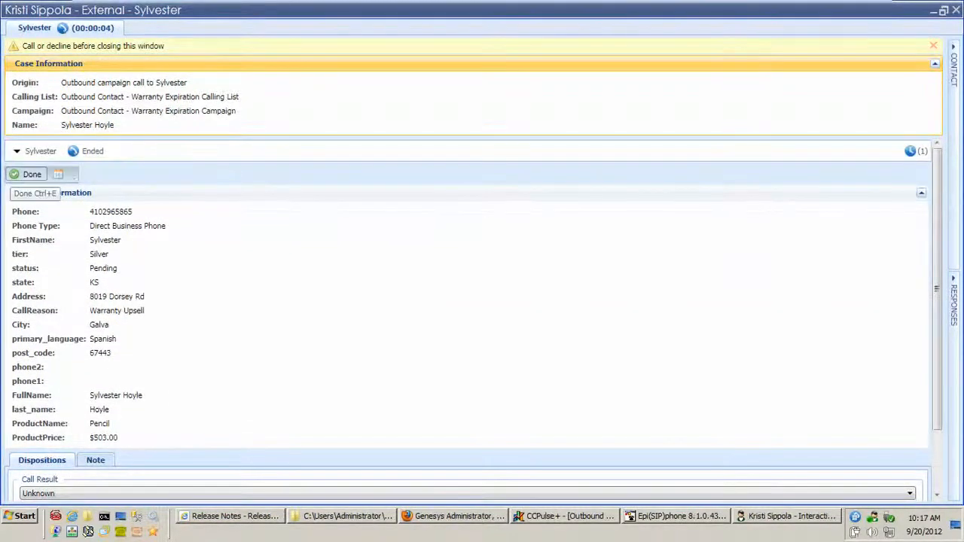
{"action": "left_click", "coordinate": [30, 175]}
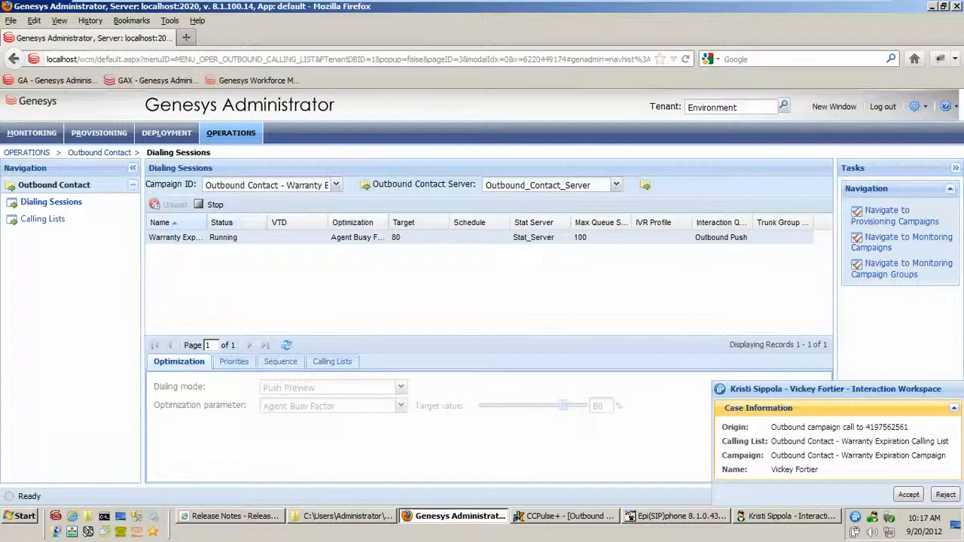
In Genesys Administrator, stop and unload the Warranty Expiration dialing session
{"action": "left_click", "coordinate": [209, 205]}
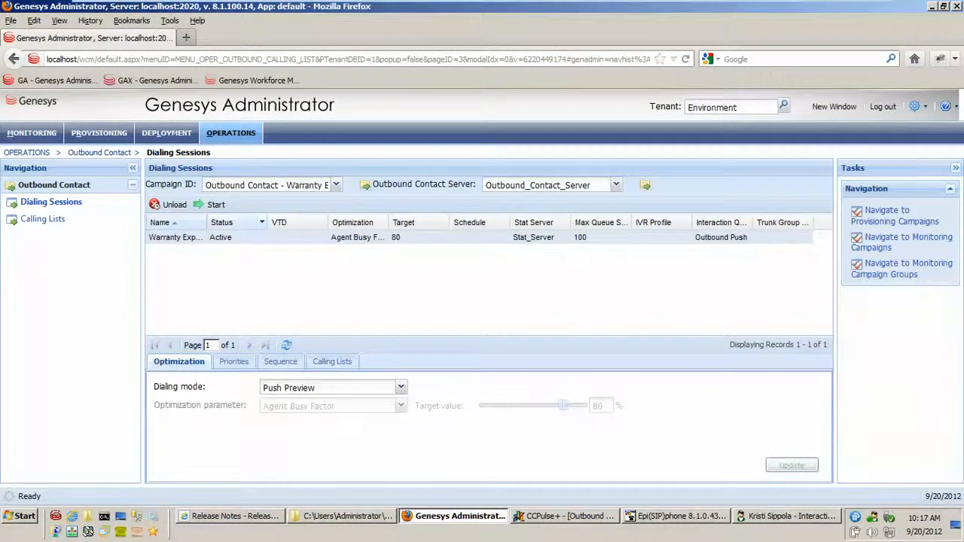
{"action": "left_click", "coordinate": [172, 204]}
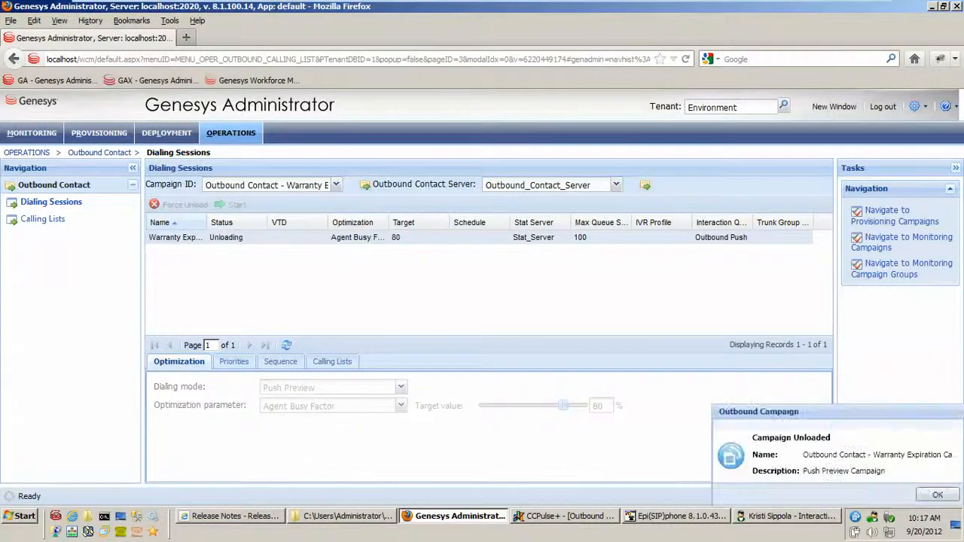